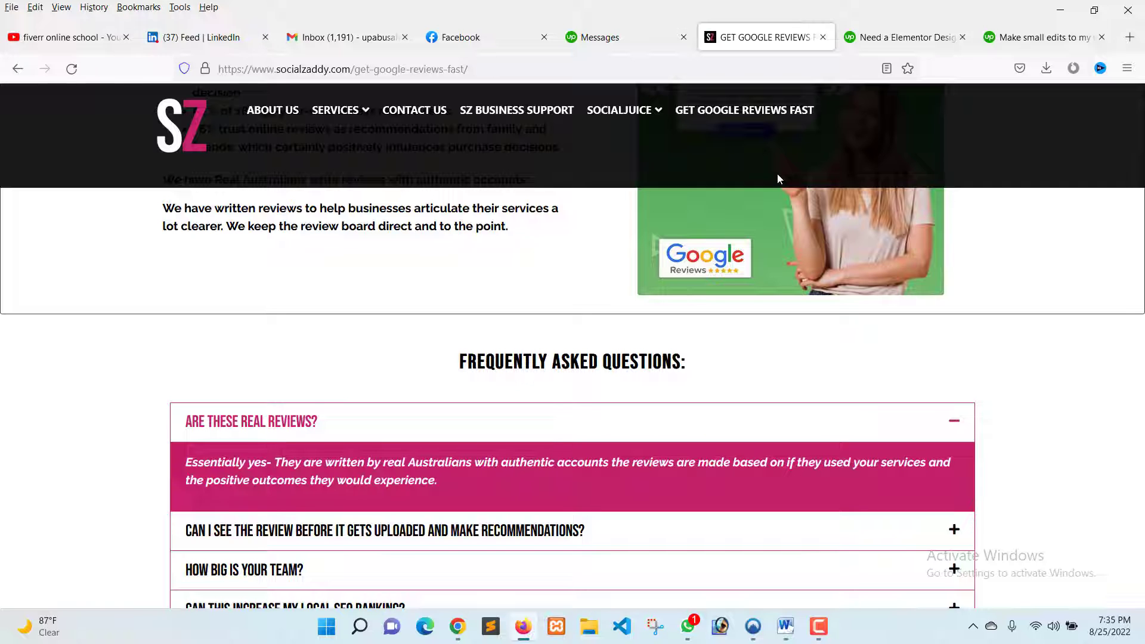
Review the Get Google Reviews Fast page from its banner to the packages section and highlight the Bronze package text.
scroll(579, 489, "up", 3)
scroll(580, 488, "up", 15)
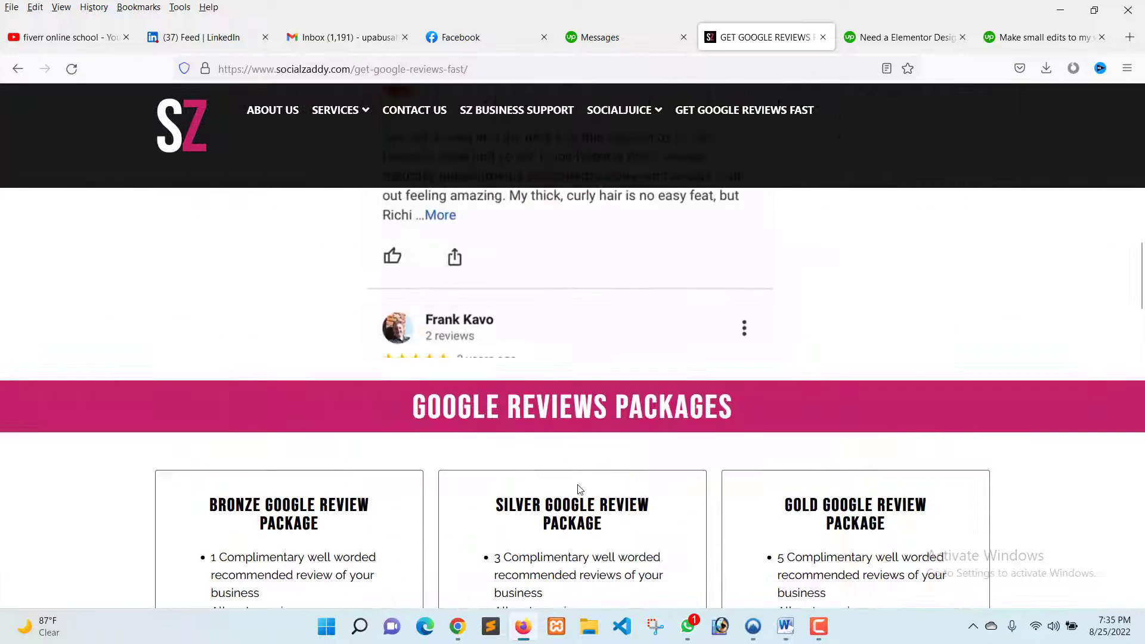
scroll(578, 489, "up", 5)
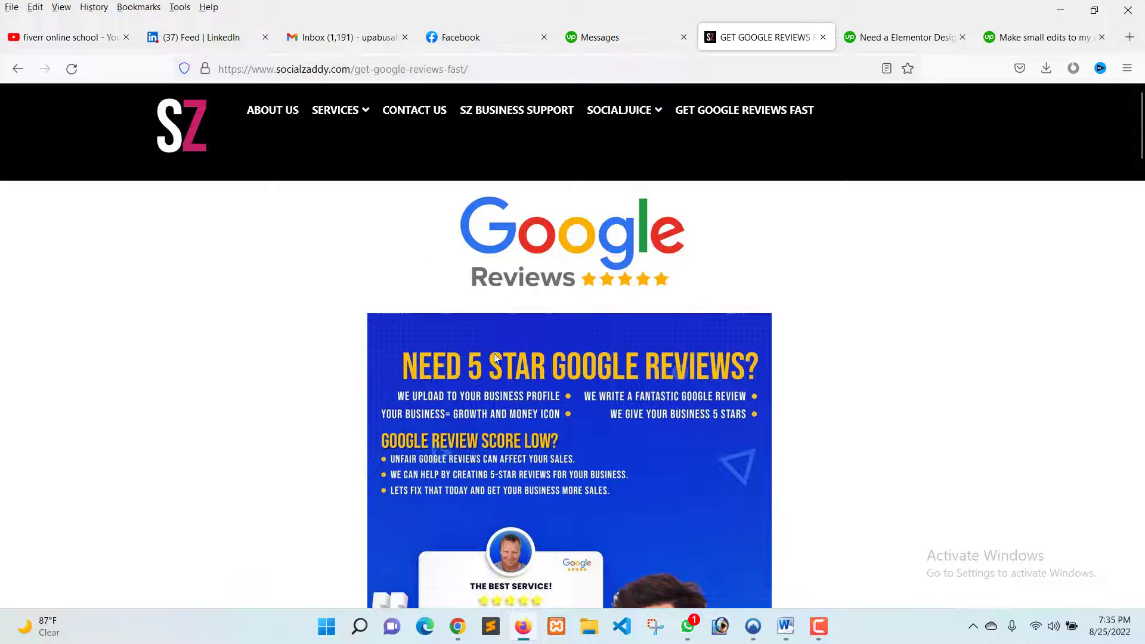
scroll(497, 358, "down", 10)
scroll(496, 357, "down", 10)
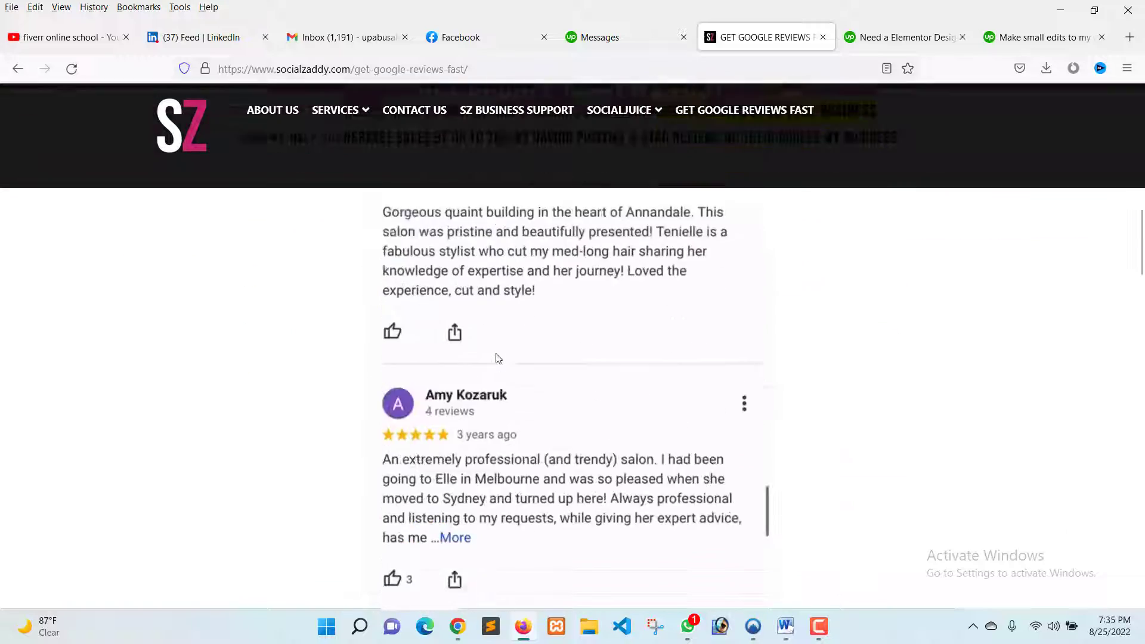
scroll(497, 358, "down", 10)
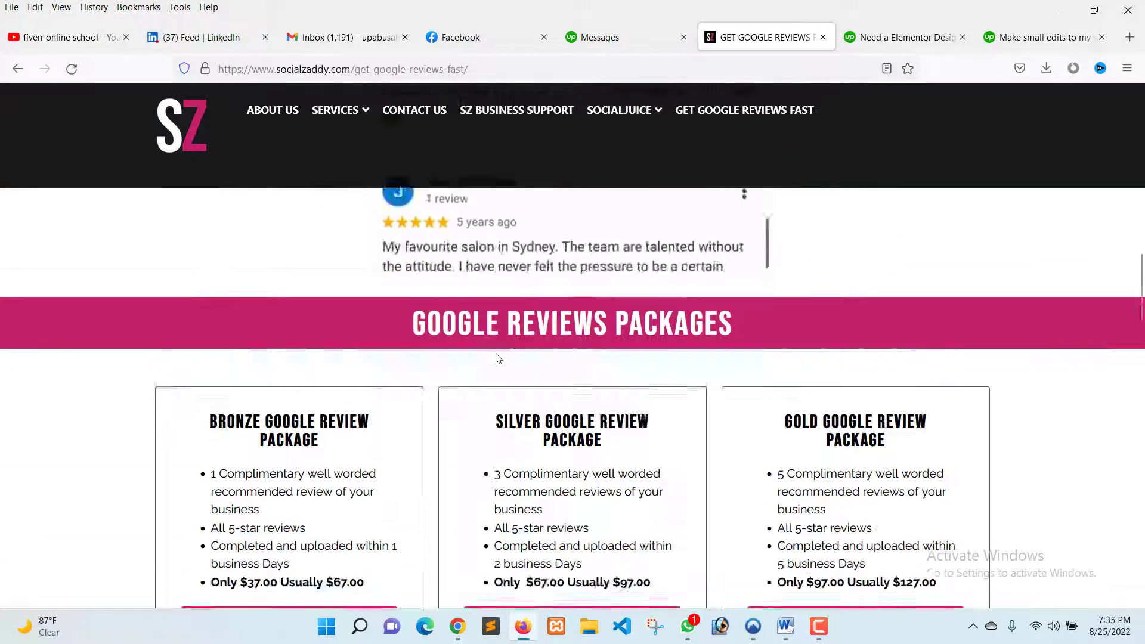
scroll(498, 358, "down", 4)
scroll(499, 358, "up", 4)
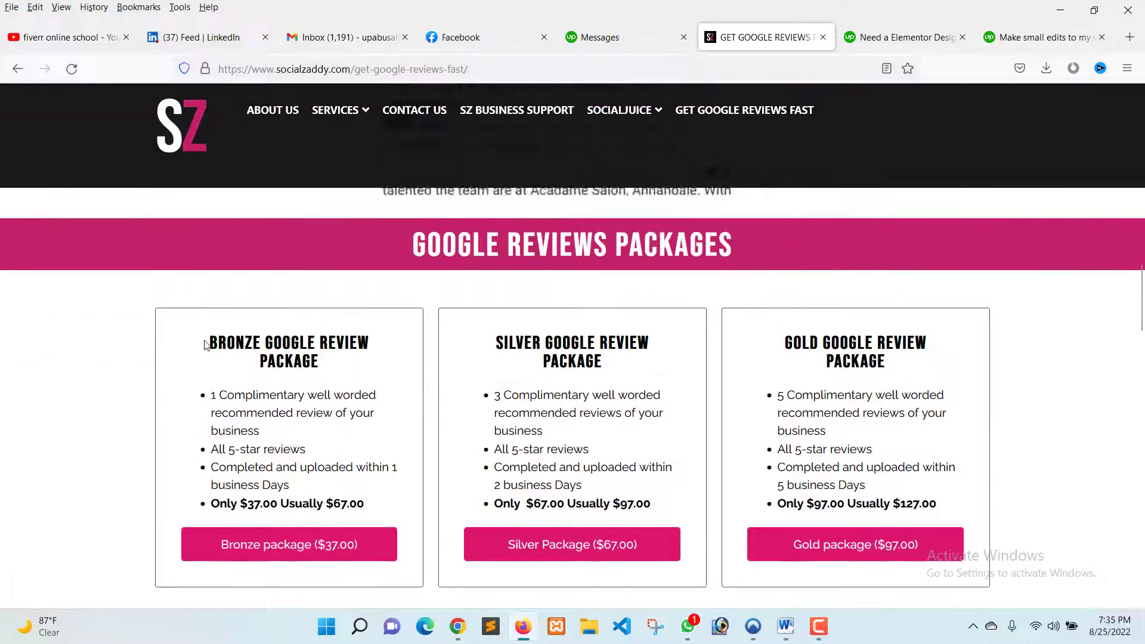
left_click_drag(209, 337, 364, 506)
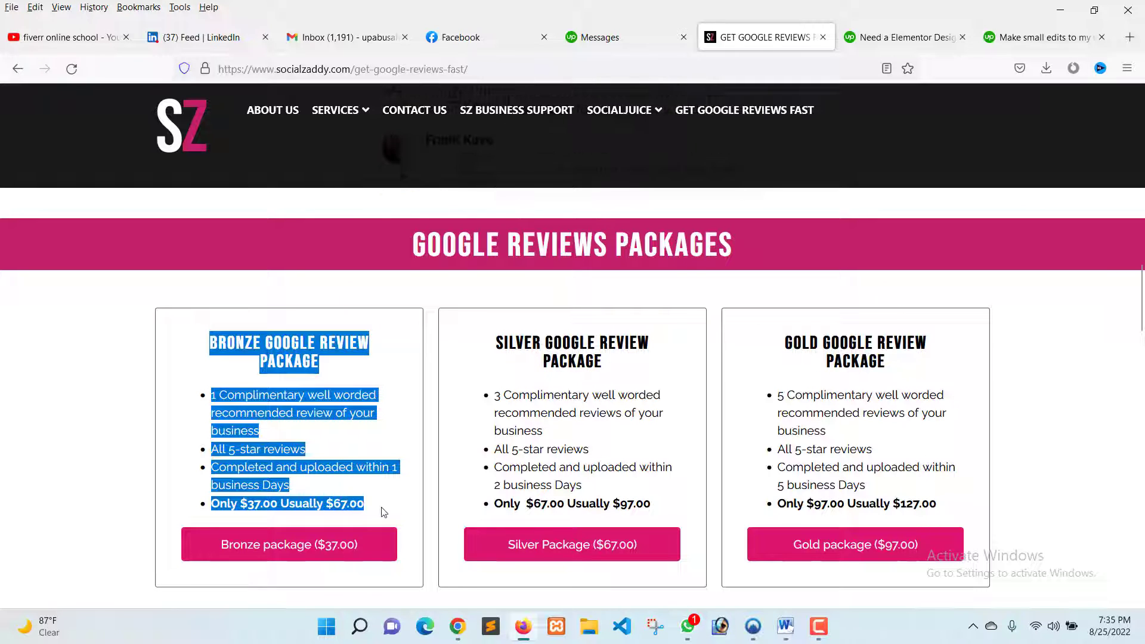
Switch to Word to check the Bronze, Silver and Gold package copy in the client's document, and return to the web page.
left_click(786, 630)
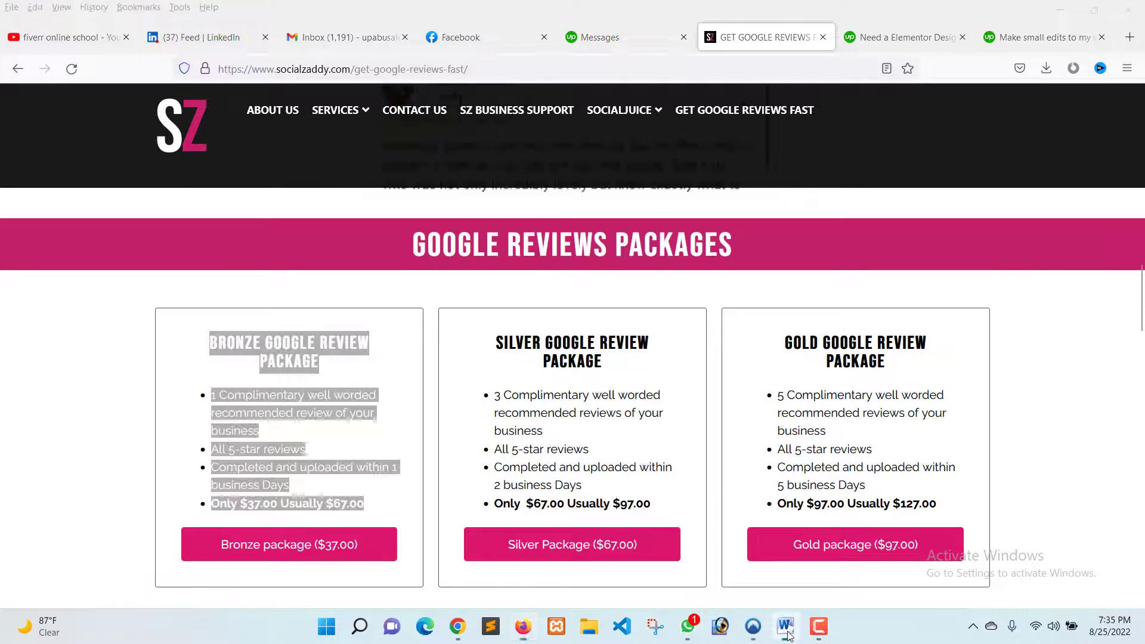
scroll(654, 485, "down", 15)
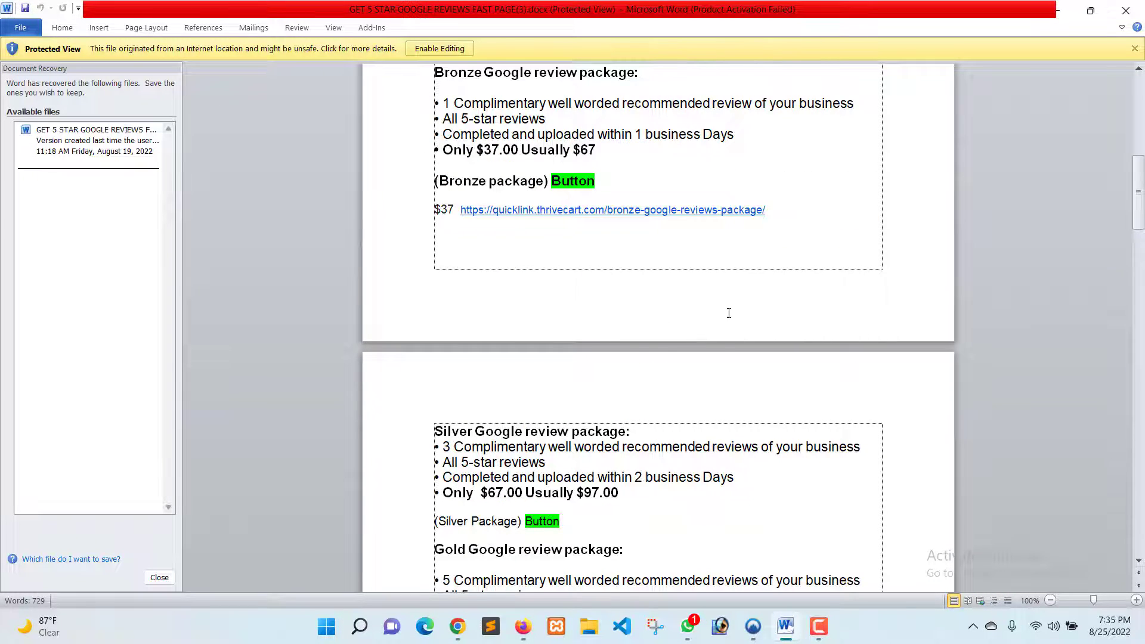
scroll(458, 327, "down", 10)
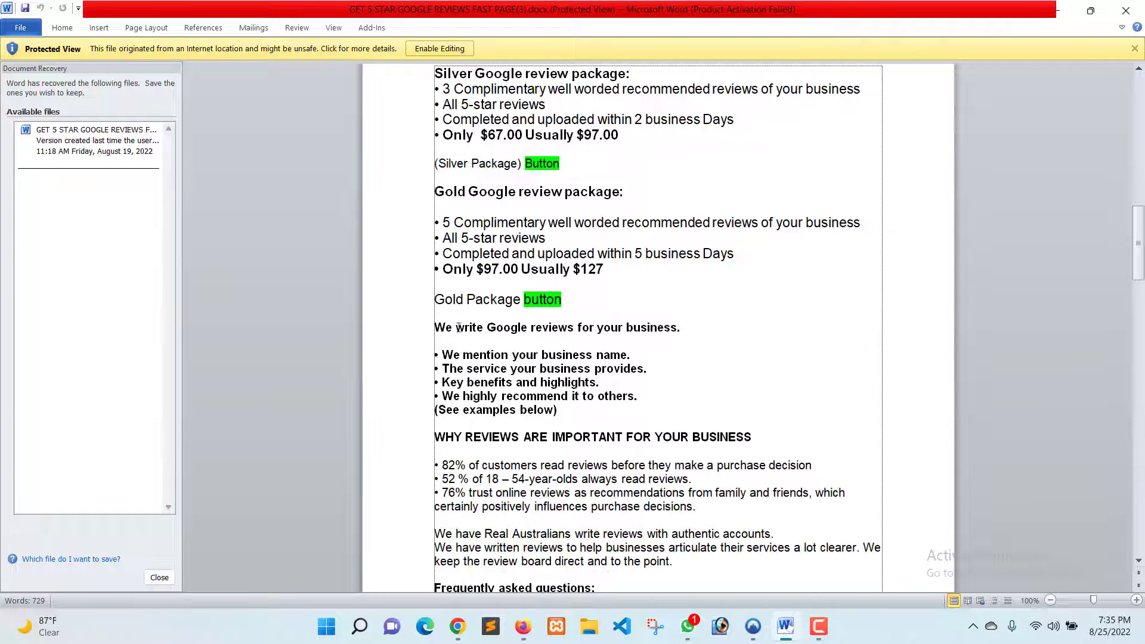
scroll(458, 327, "down", 1)
left_click(1050, 14)
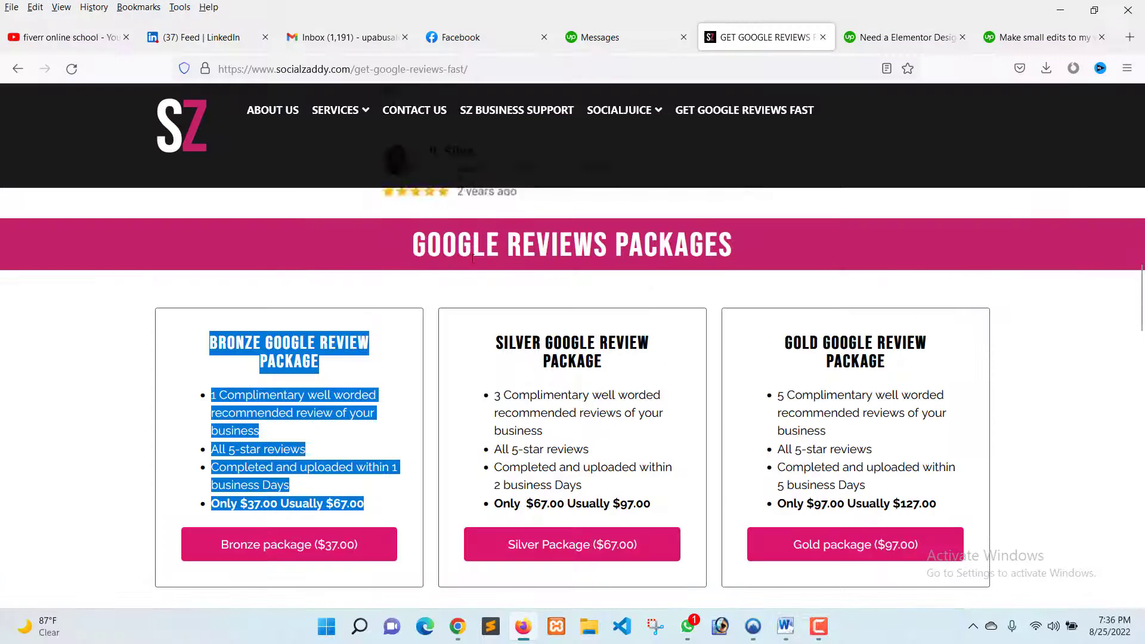
Examine the whole Get Google Reviews Fast page, from the Google Reviews banner to the contact footer and back.
scroll(914, 394, "down", 11)
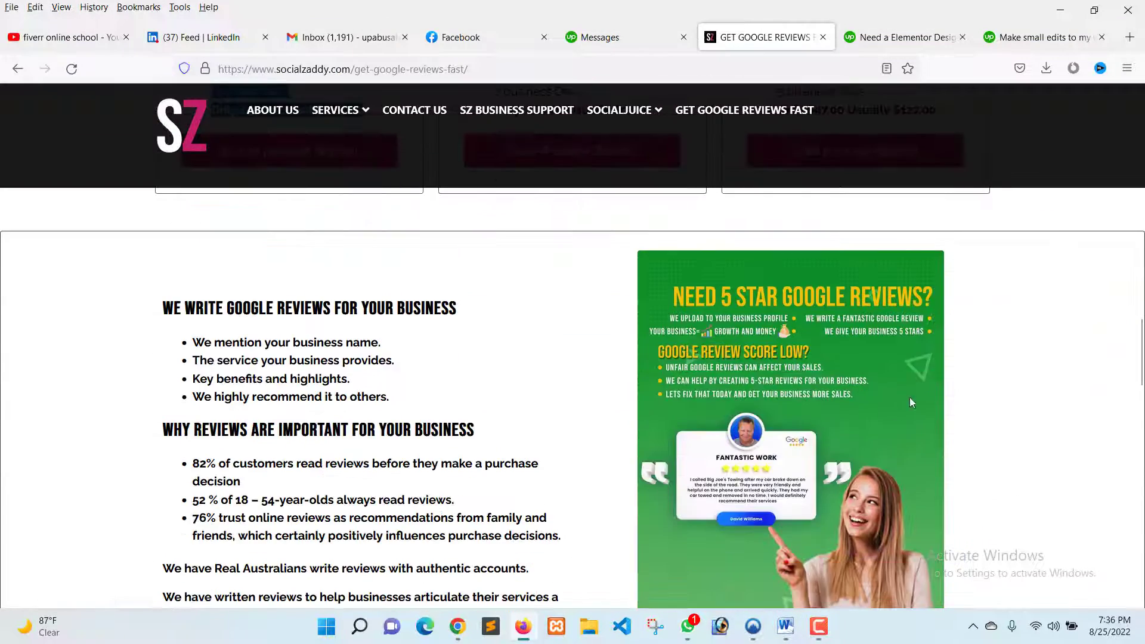
scroll(721, 430, "up", 6)
scroll(722, 430, "up", 20)
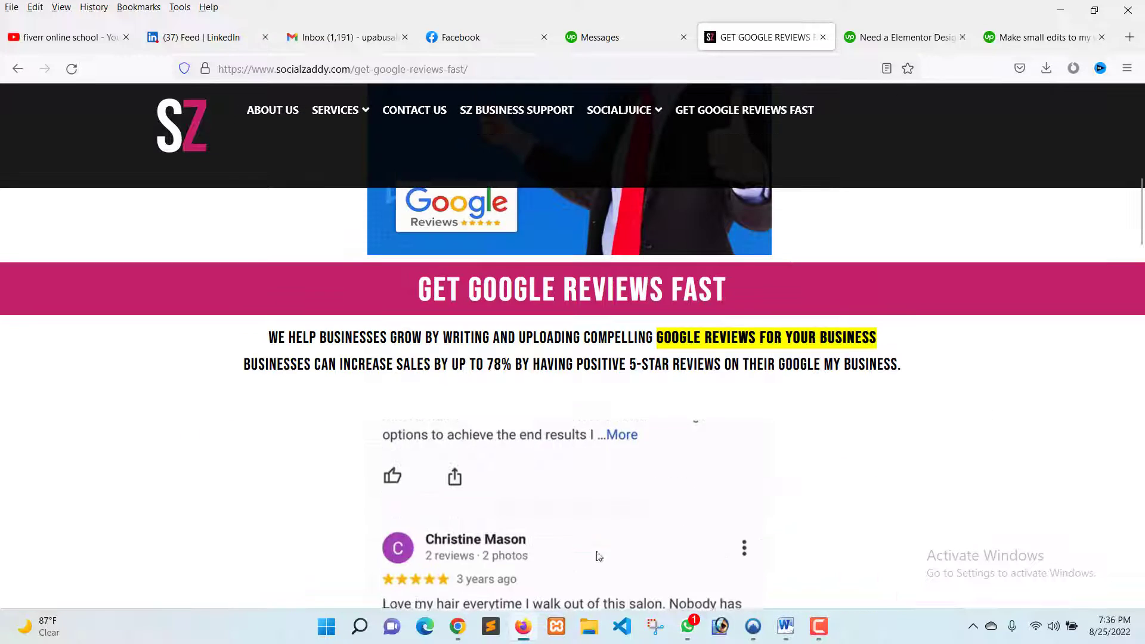
scroll(481, 494, "up", 10)
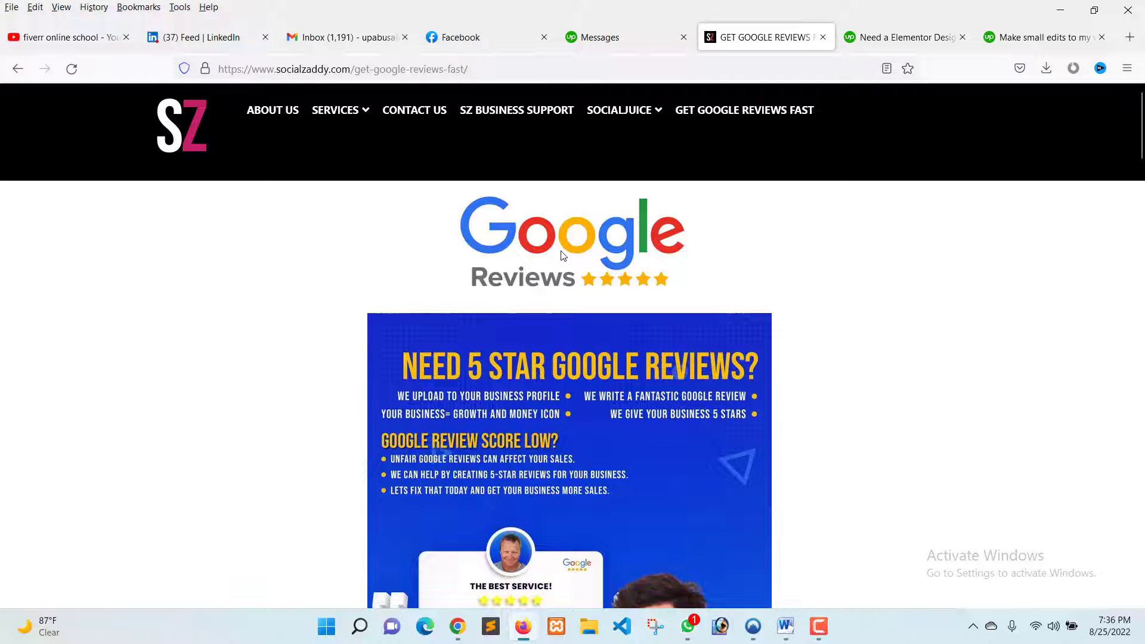
scroll(562, 256, "down", 20)
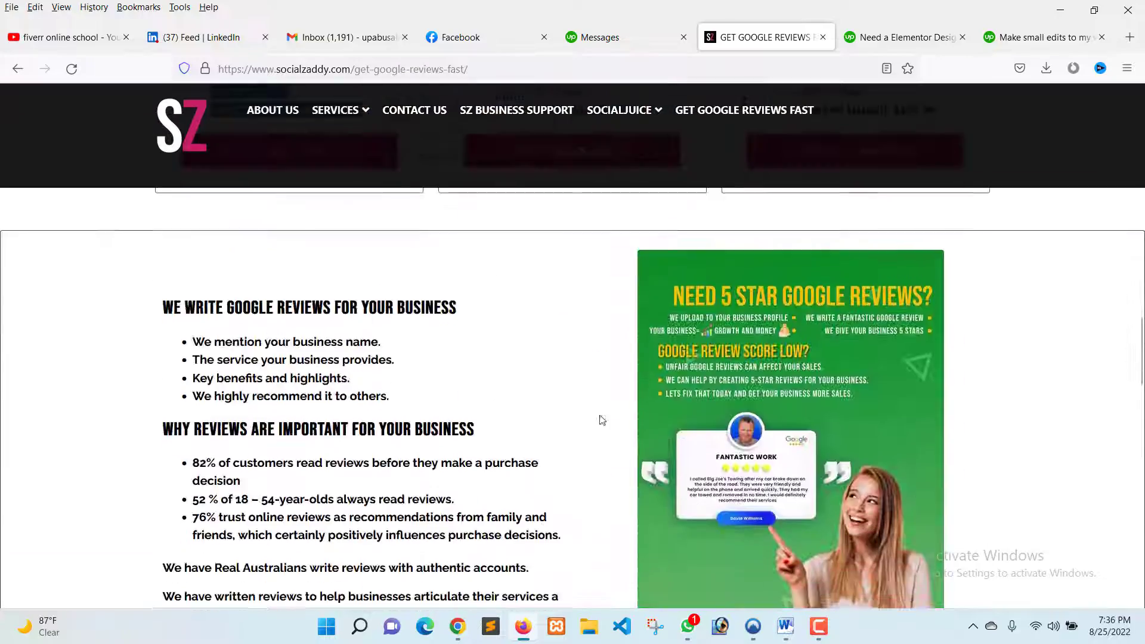
scroll(601, 420, "down", 20)
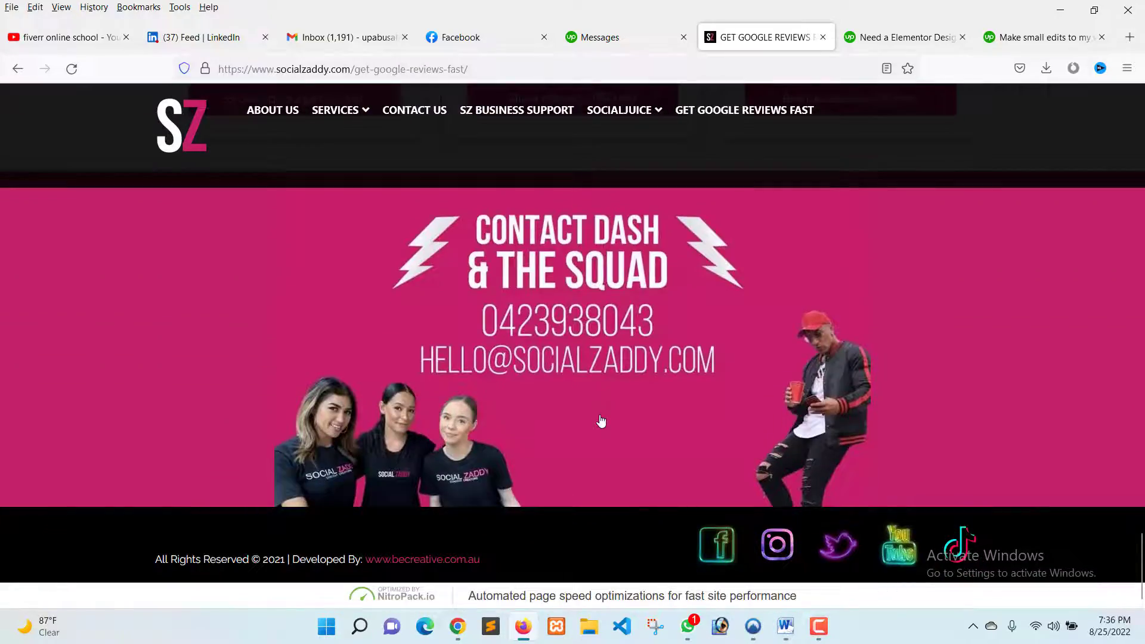
scroll(601, 420, "up", 15)
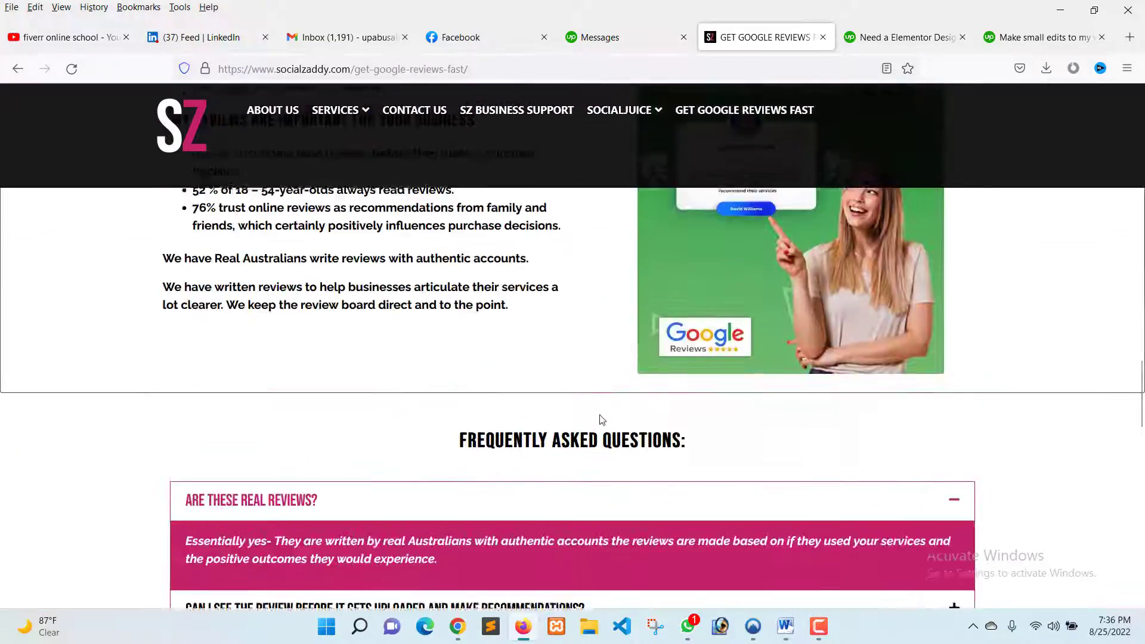
scroll(601, 421, "up", 20)
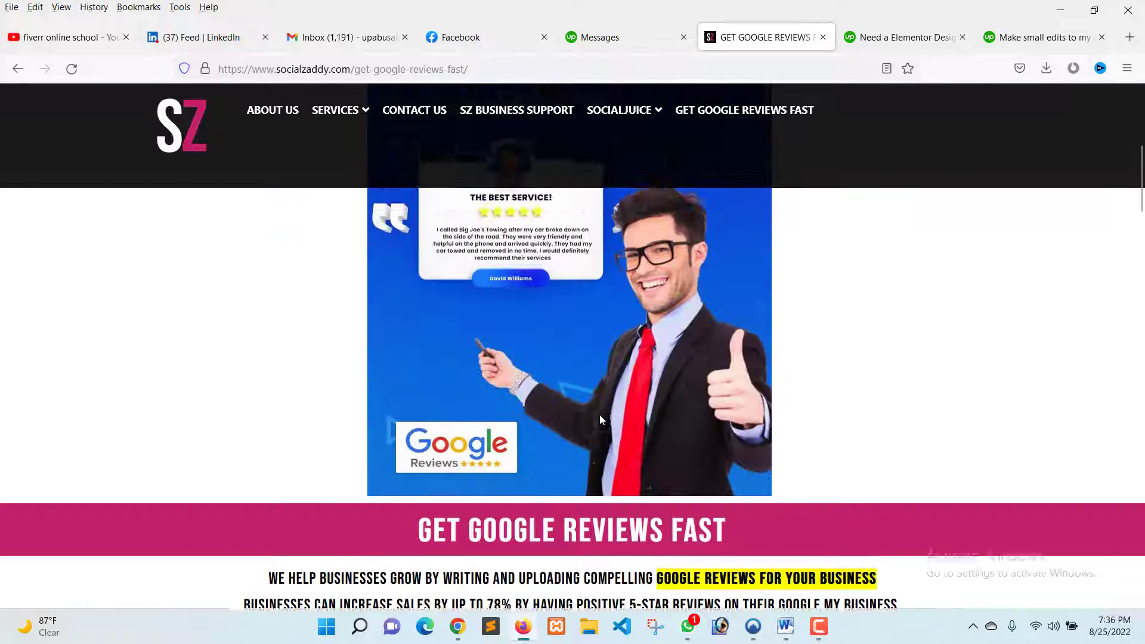
scroll(599, 414, "up", 3)
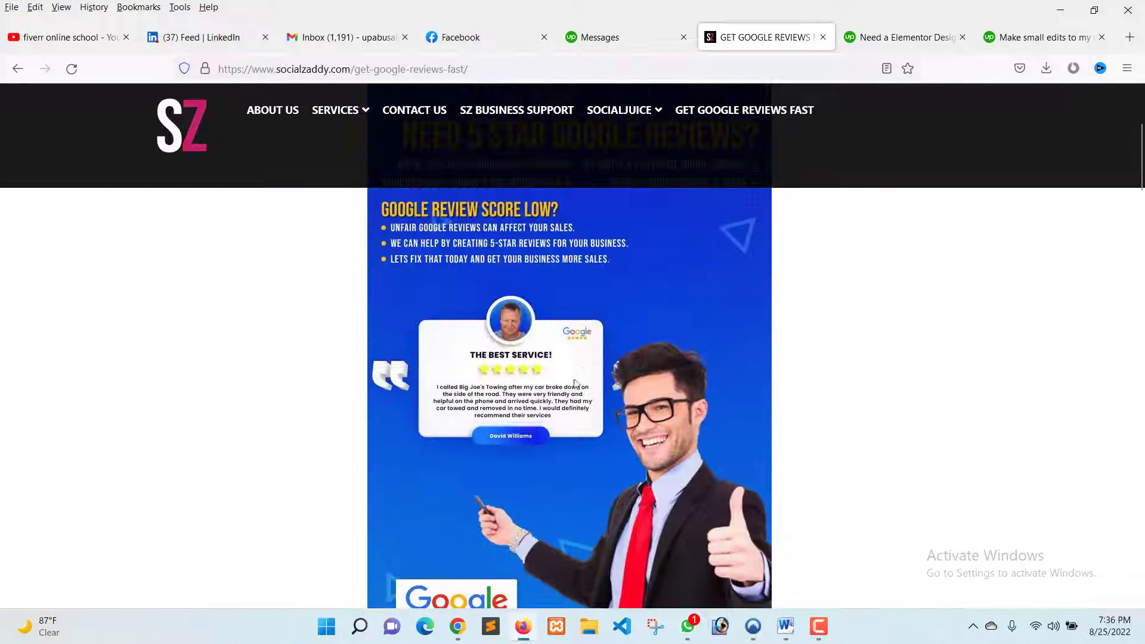
Examine the client's job history and the milestones, earnings and files of the Elementor designer contract on Upwork.
left_click(1014, 48)
scroll(721, 204, "up", 10)
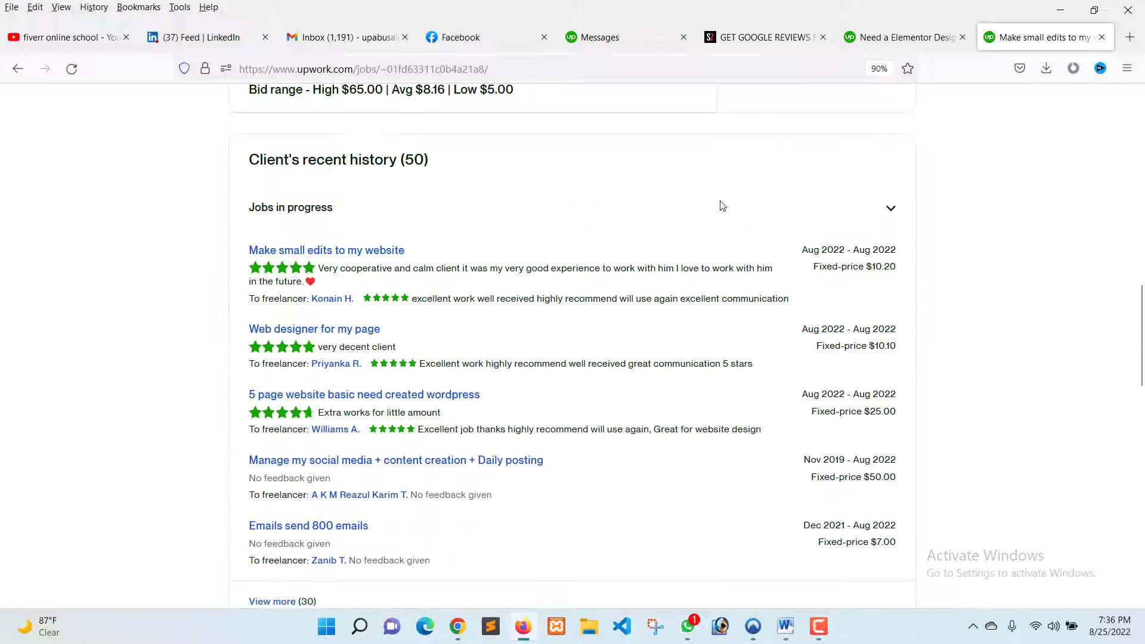
left_click(912, 37)
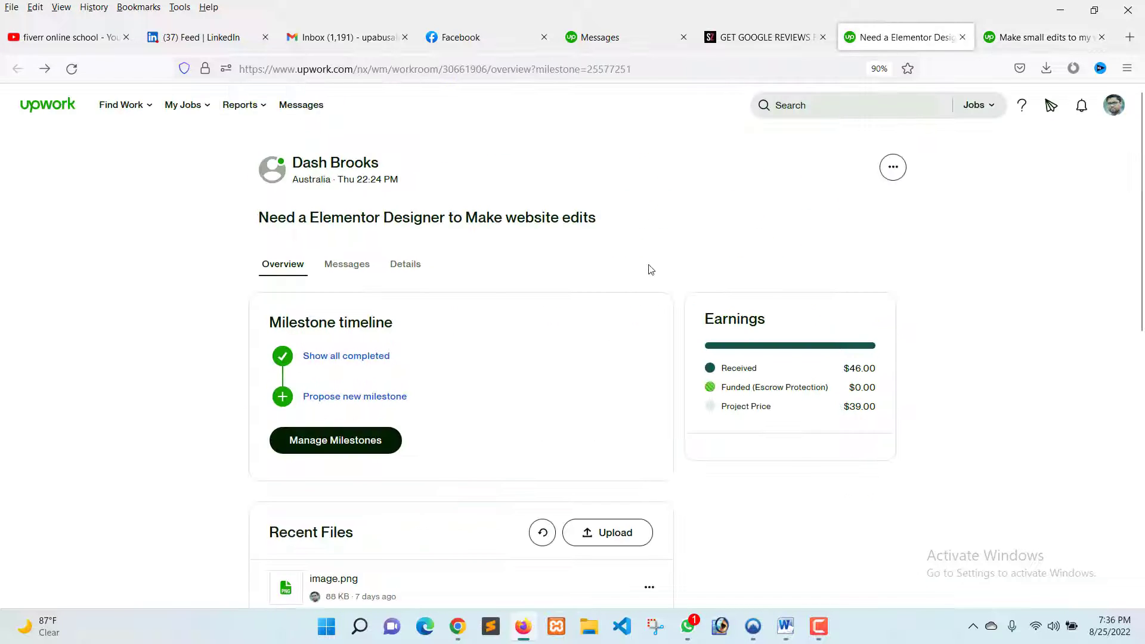
scroll(649, 268, "down", 8)
scroll(647, 266, "up", 6)
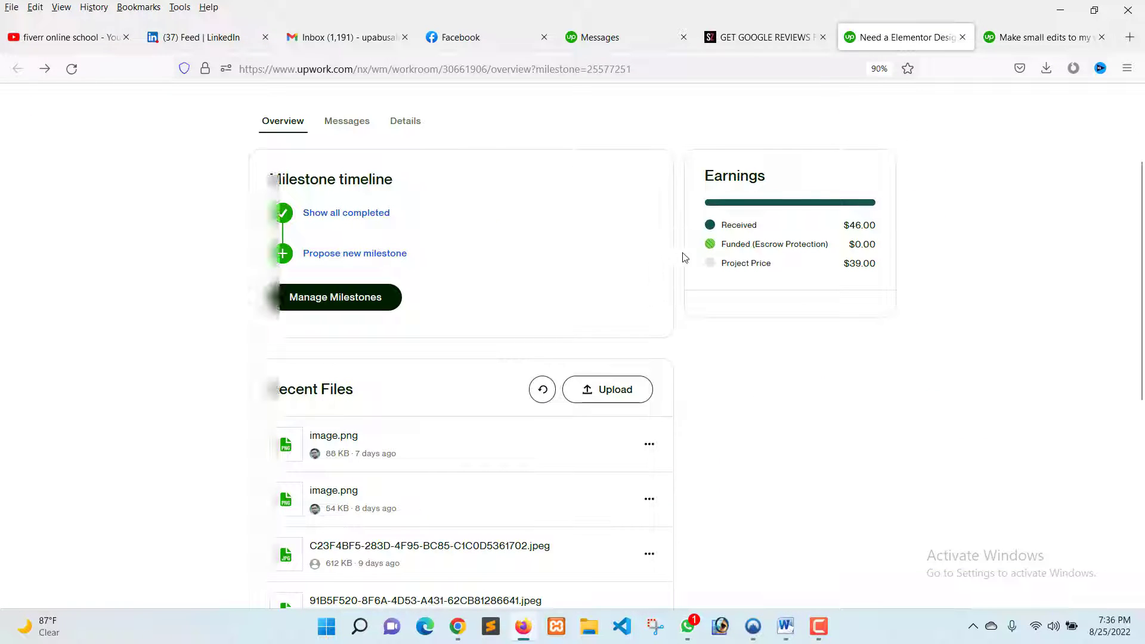
Read the client's page request and milestone messages in the Upwork conversation.
left_click(648, 38)
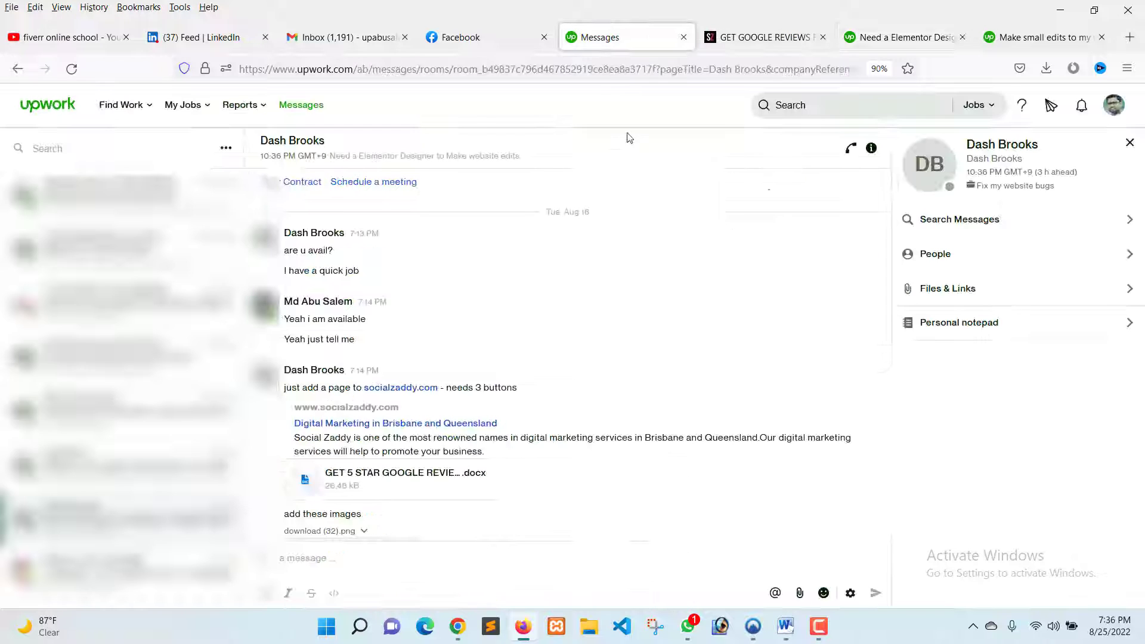
scroll(518, 342, "down", 15)
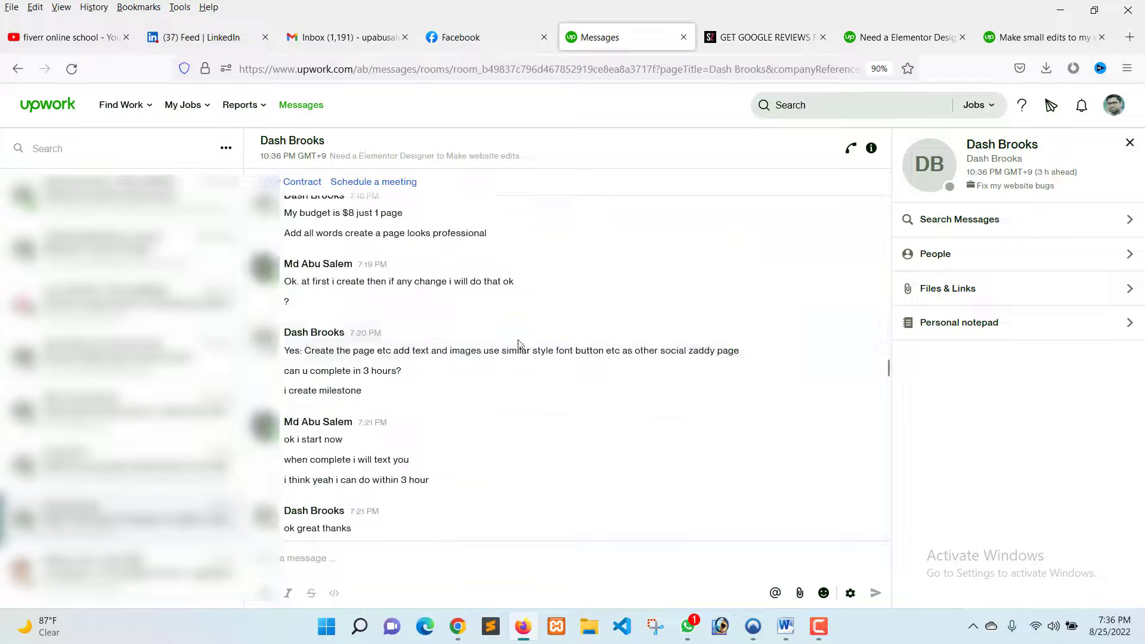
scroll(519, 344, "down", 2)
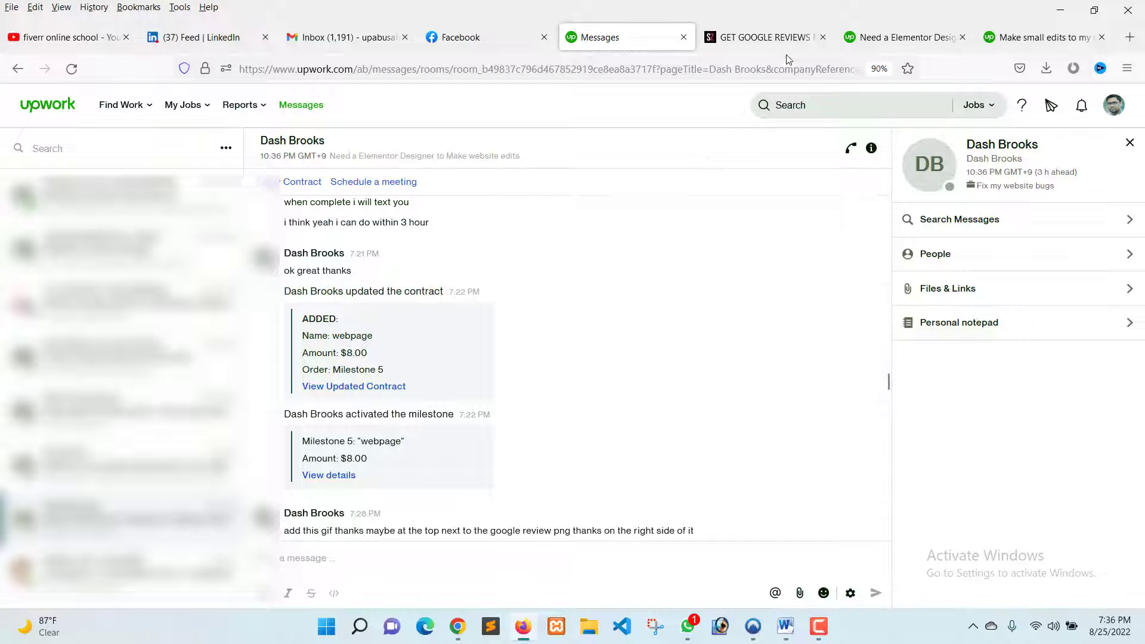
Compare the live page's packages and review benefits sections with the copy in the client's Word document.
left_click(773, 38)
scroll(576, 395, "down", 12)
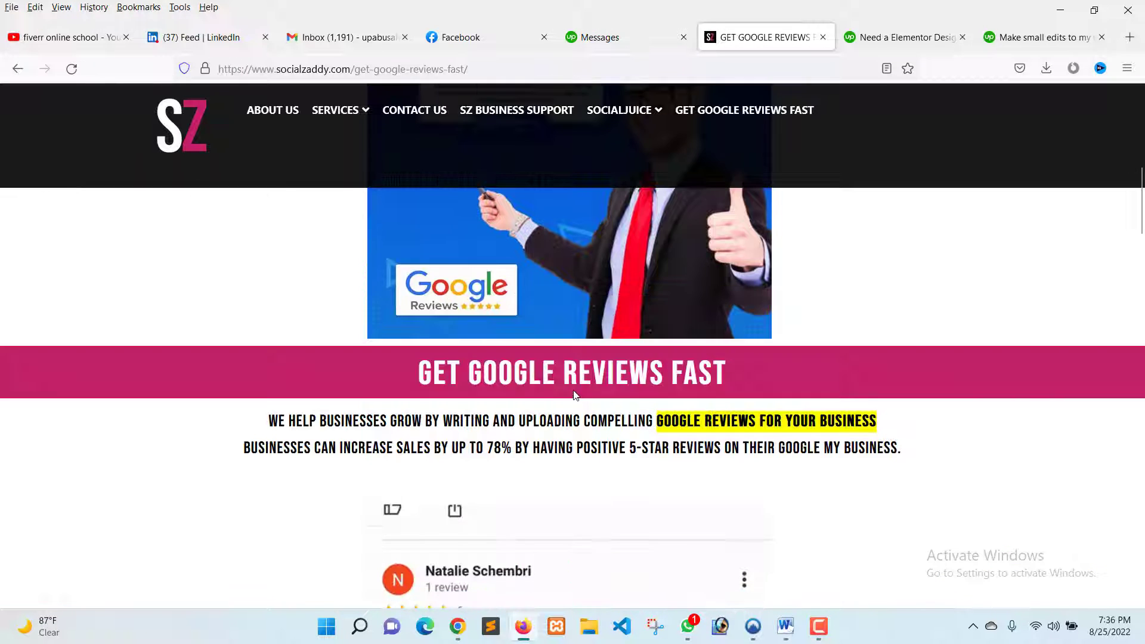
scroll(574, 391, "down", 3)
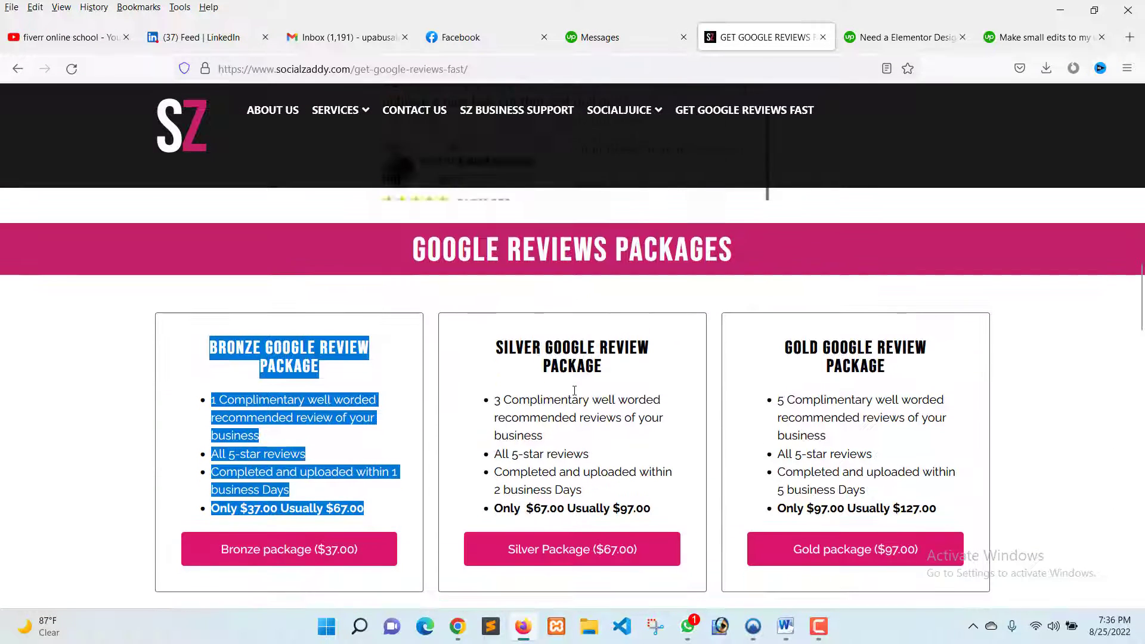
scroll(657, 375, "down", 5)
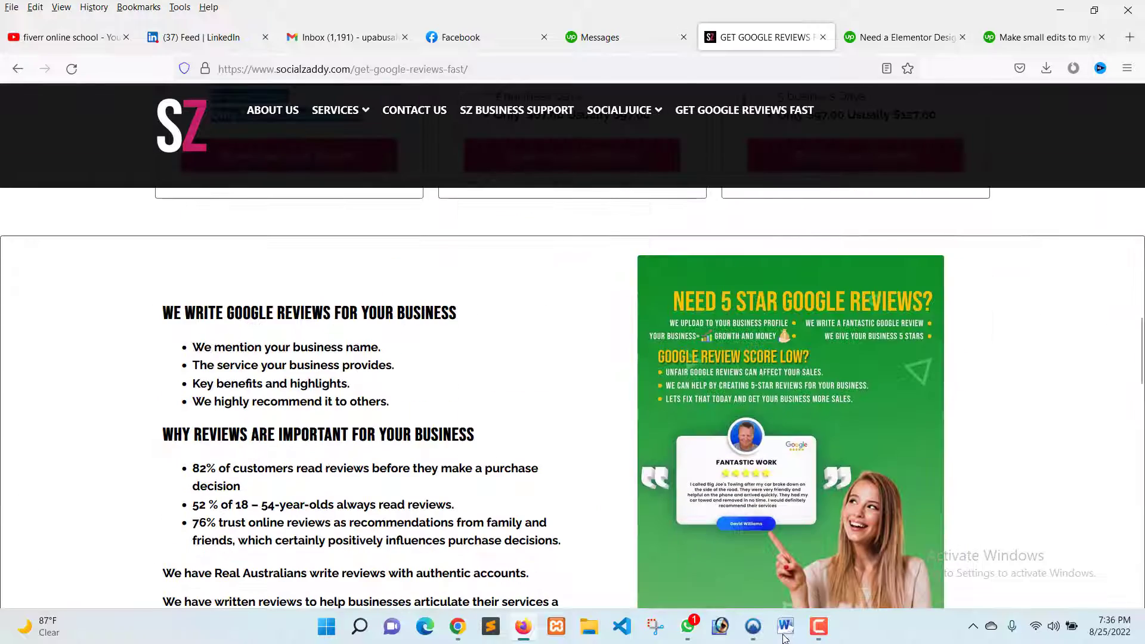
left_click(783, 636)
scroll(537, 289, "up", 15)
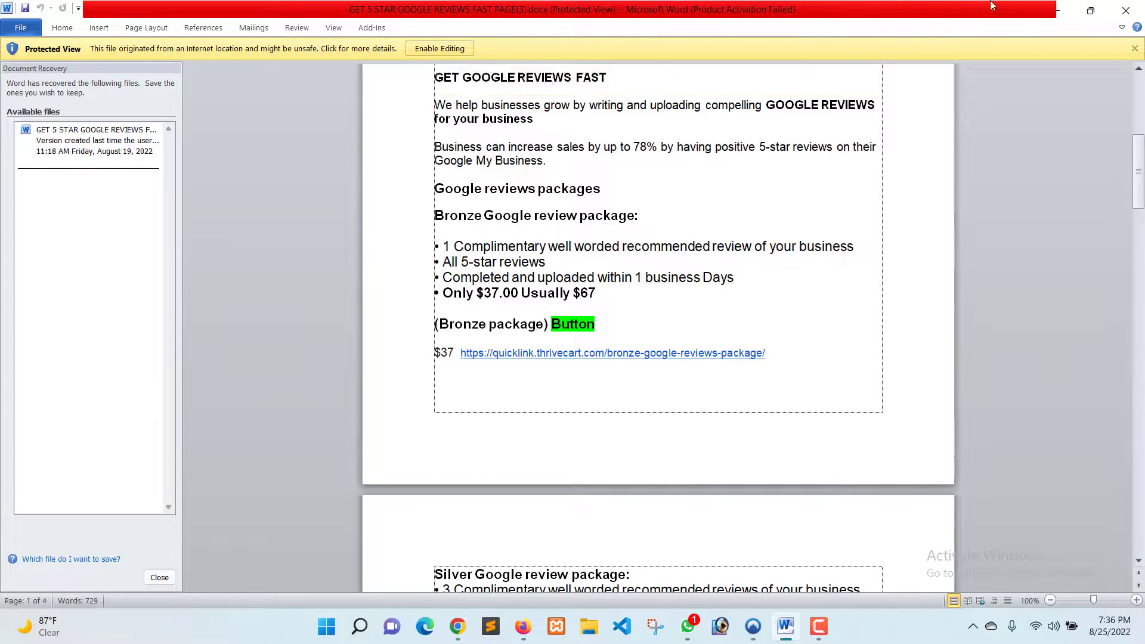
left_click(1067, 19)
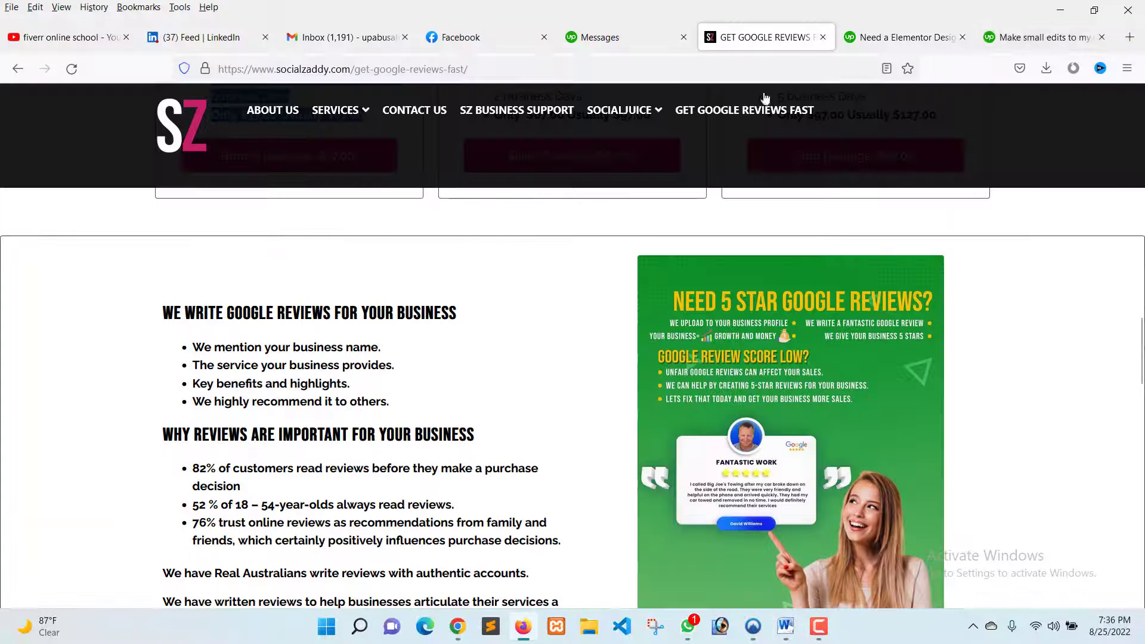
Open the socialzaddy.com wp-admin page and log in to WordPress with the prefilled credentials.
left_click_drag(356, 71, 518, 75)
type("wp-")
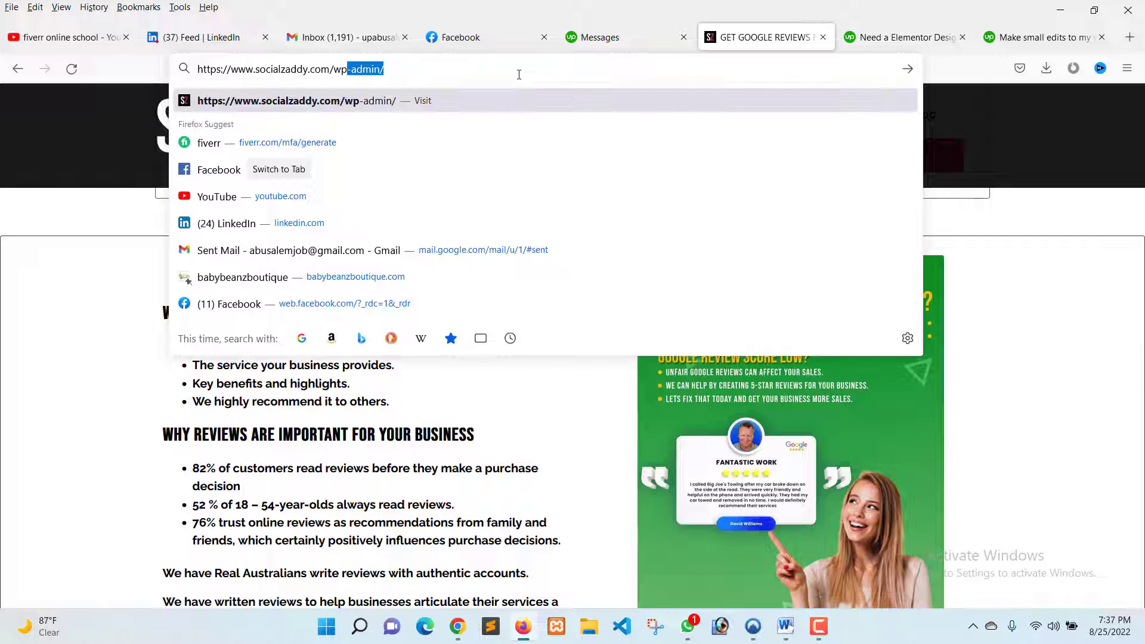
key("Return")
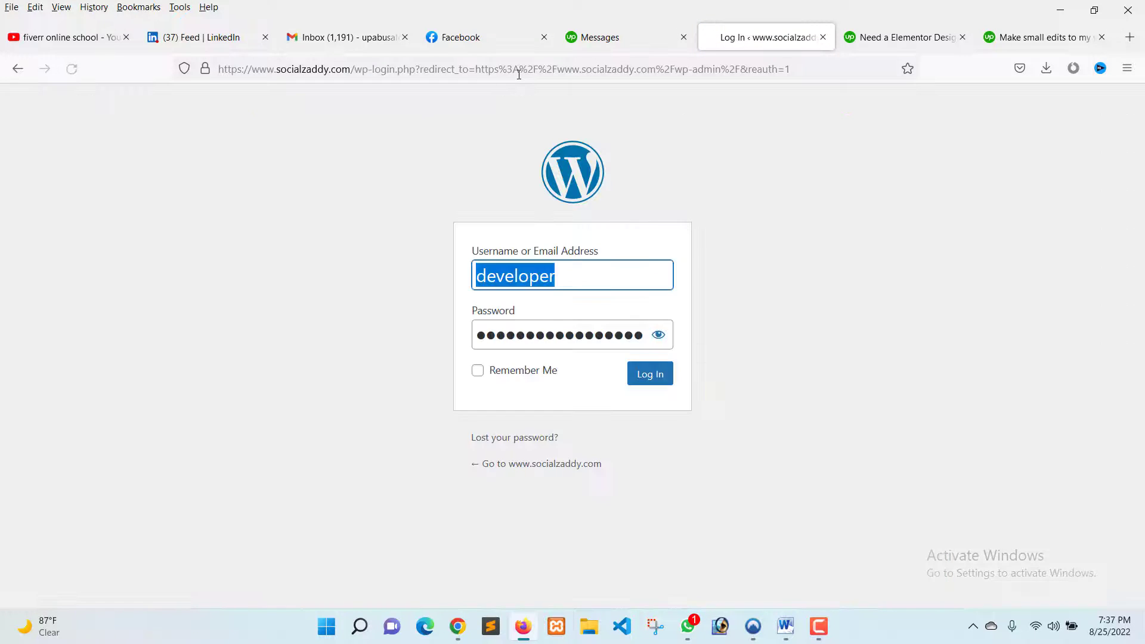
left_click(634, 385)
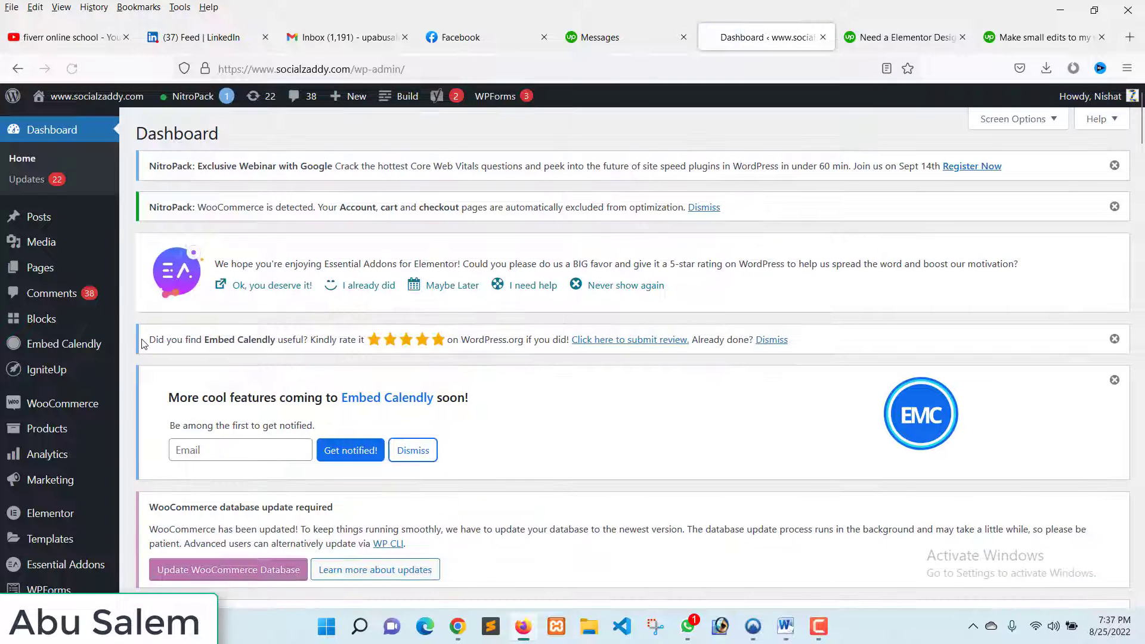
Look through the WordPress dashboard's admin menu and plugin notices to locate the Pages entry.
scroll(108, 325, "down", 6)
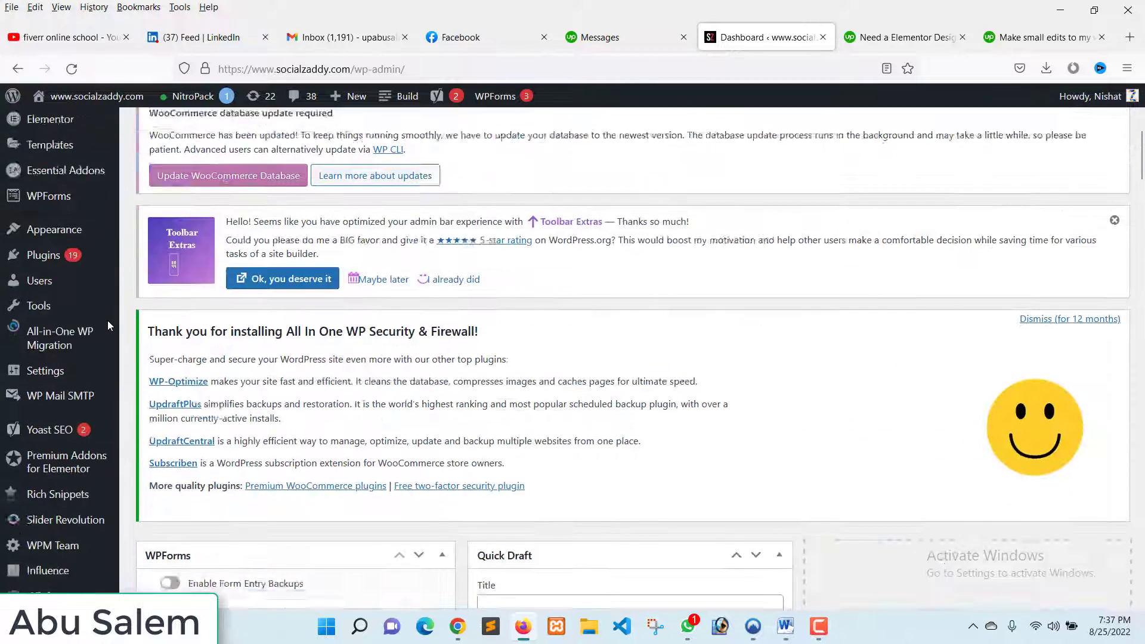
scroll(108, 325, "down", 1)
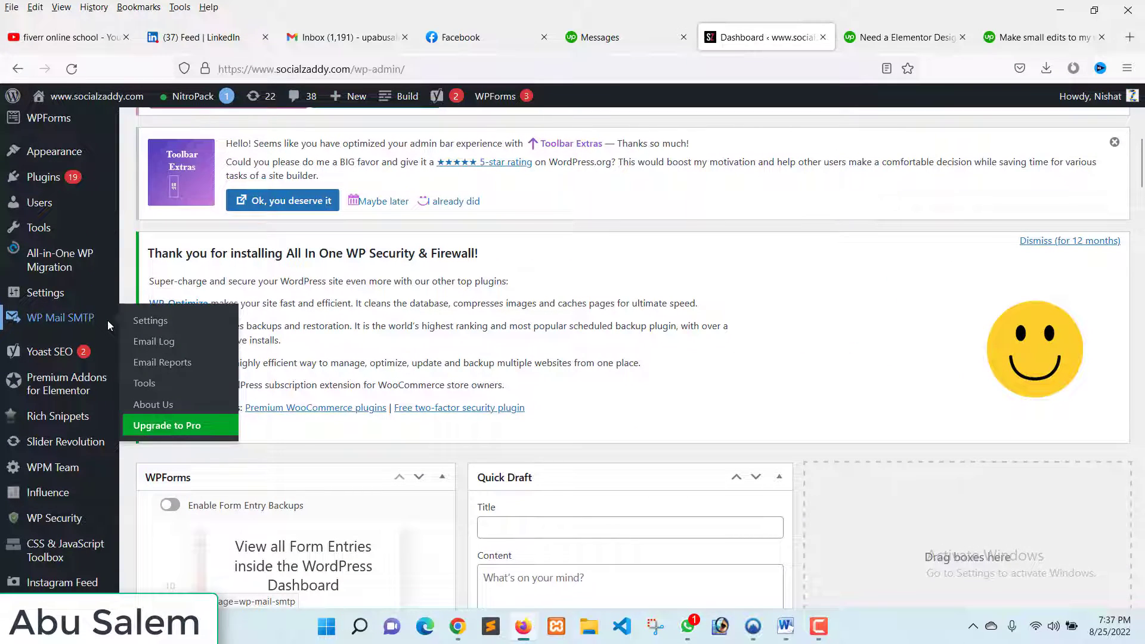
scroll(108, 322, "down", 2)
scroll(72, 322, "up", 4)
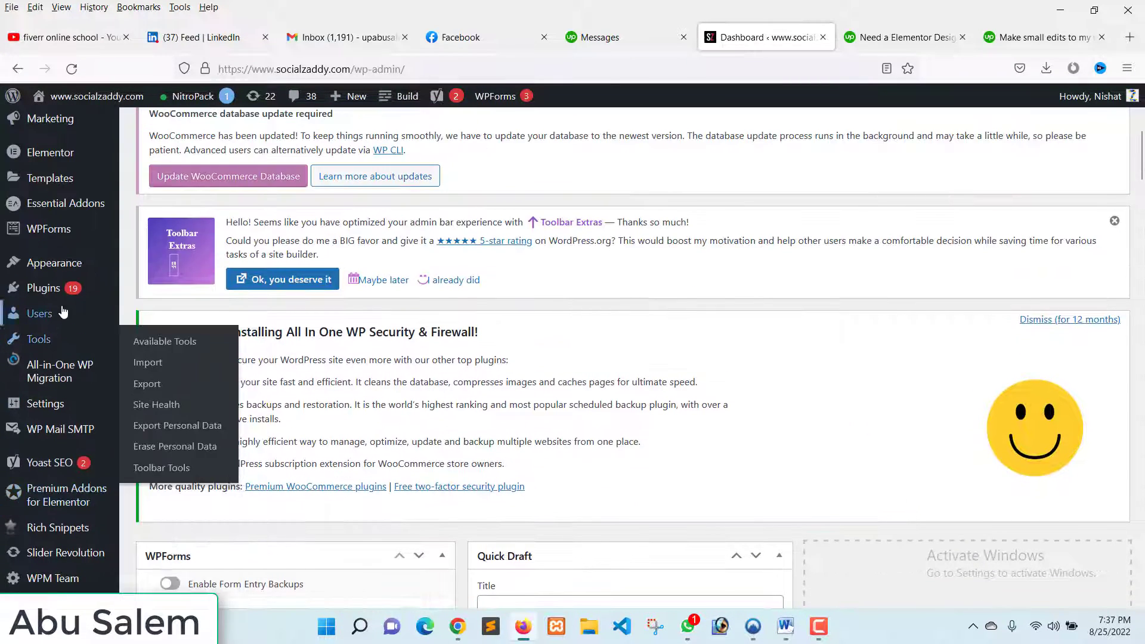
scroll(24, 206, "up", 4)
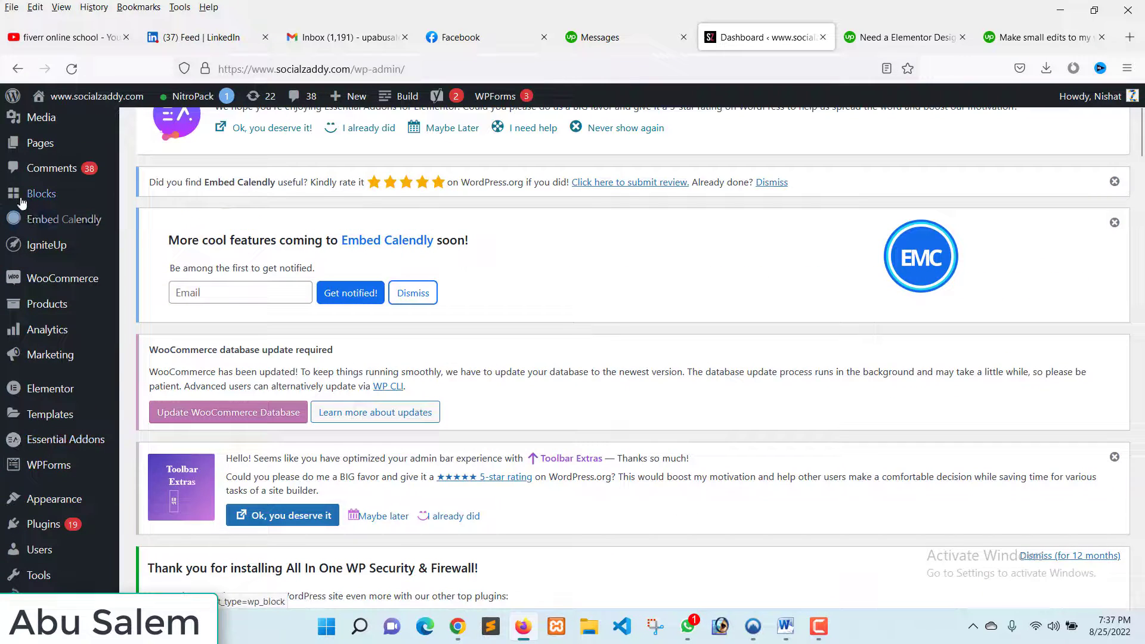
scroll(22, 202, "up", 2)
mouse_move(15, 267)
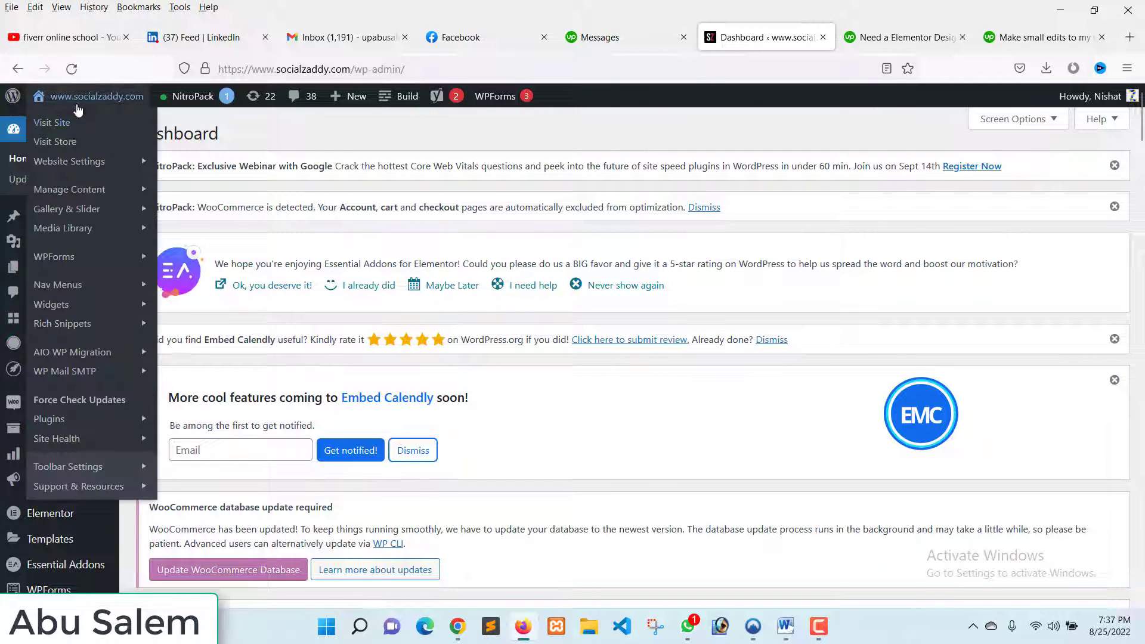
Open the live socialzaddy.com home page in a new browser tab from the dashboard and view it.
right_click(71, 123)
left_click(101, 141)
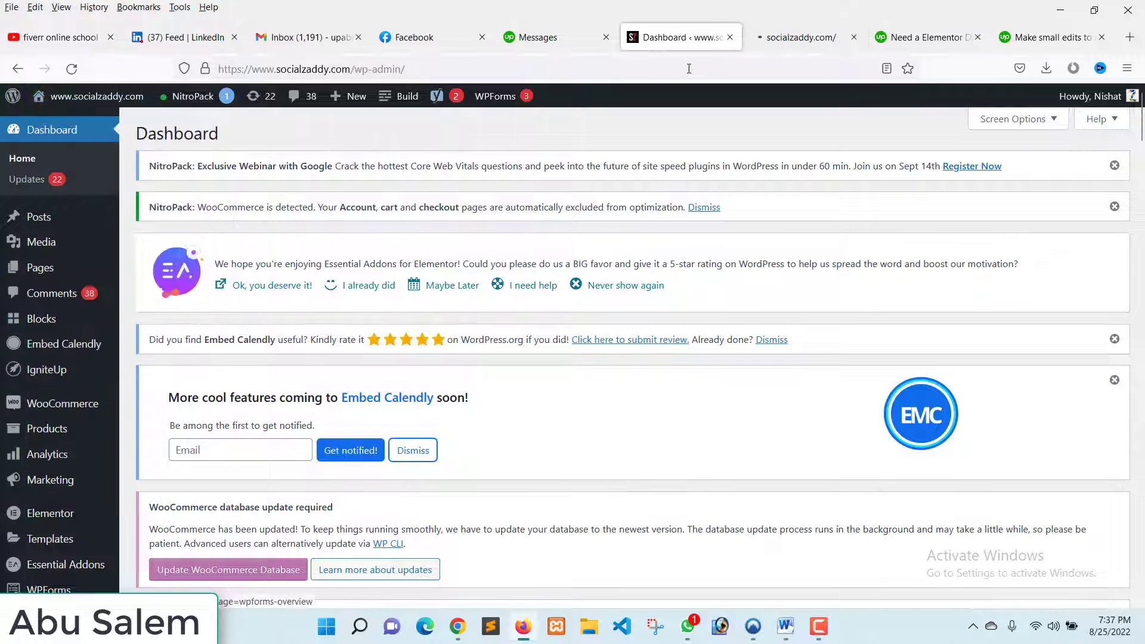
left_click(796, 41)
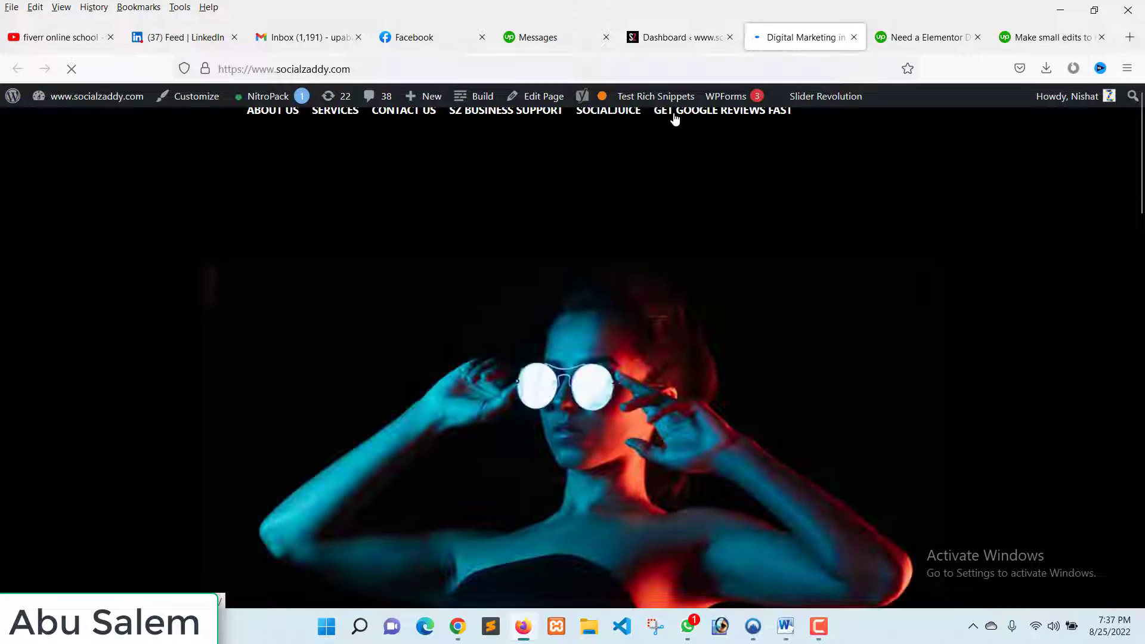
Find the GET GOOGLE REVIEWS FAST page in the WordPress pages list and open it with Elementor in a new tab.
left_click(671, 38)
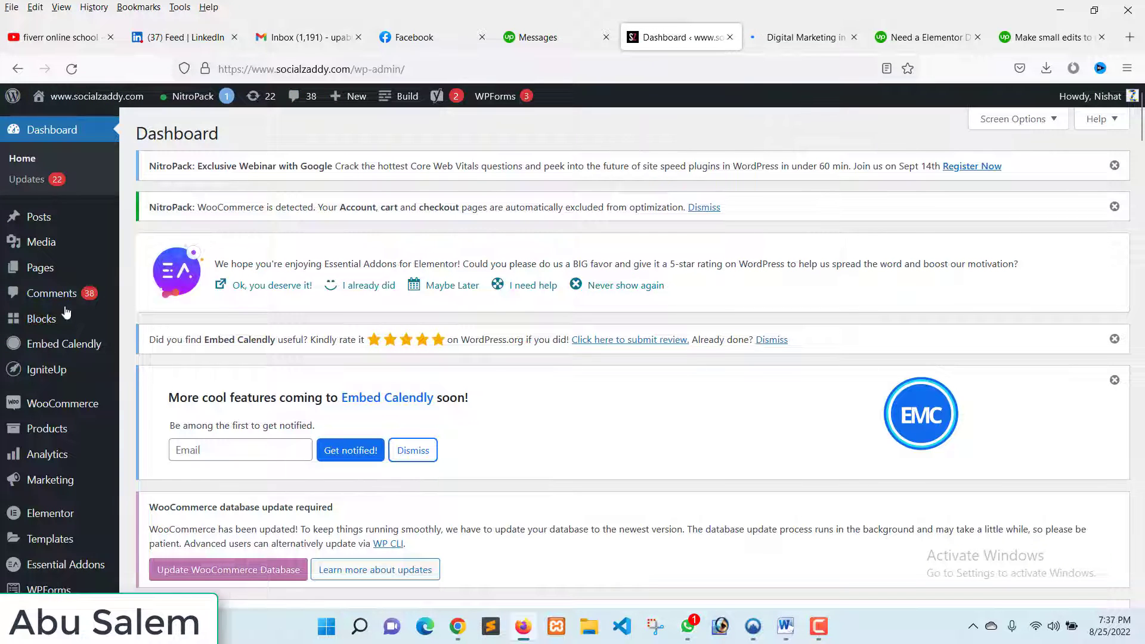
left_click(180, 276)
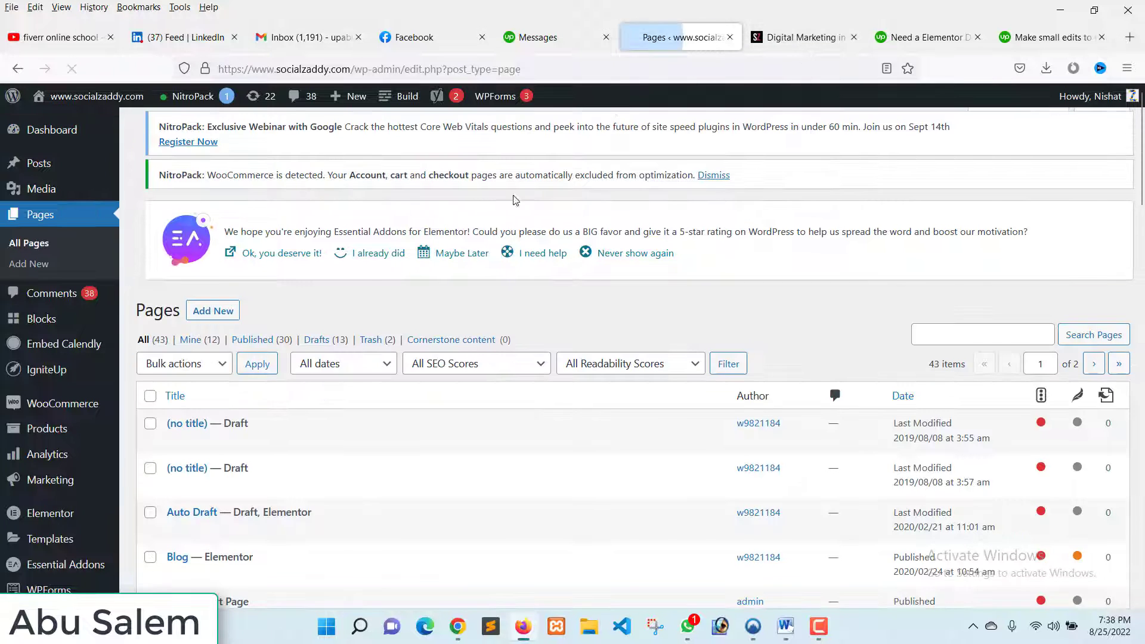
scroll(376, 365, "down", 12)
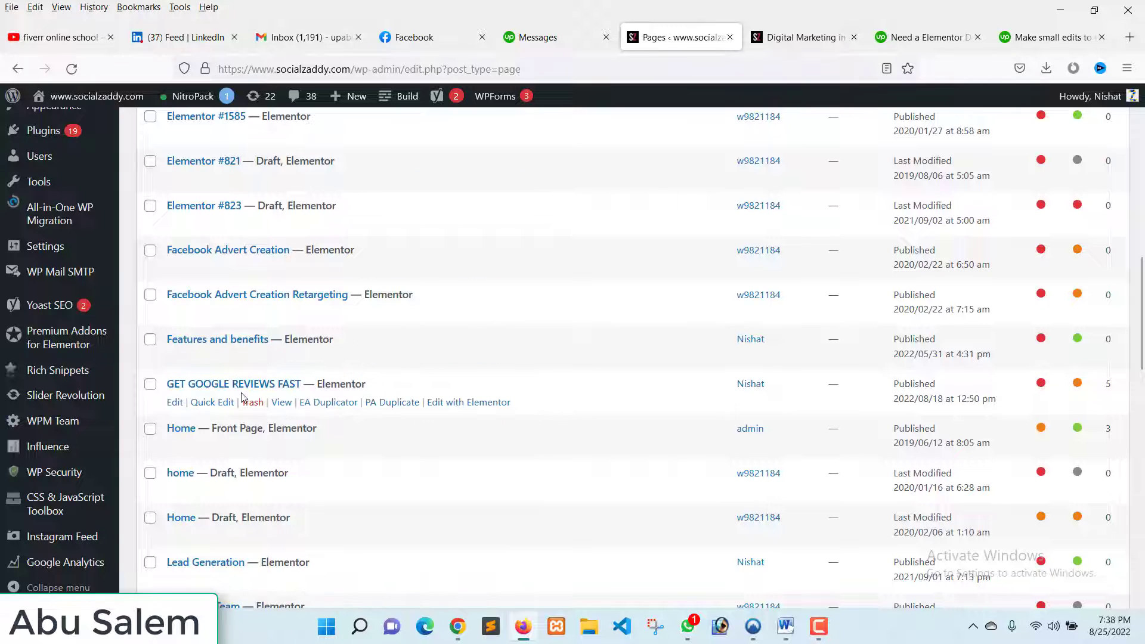
right_click(457, 402)
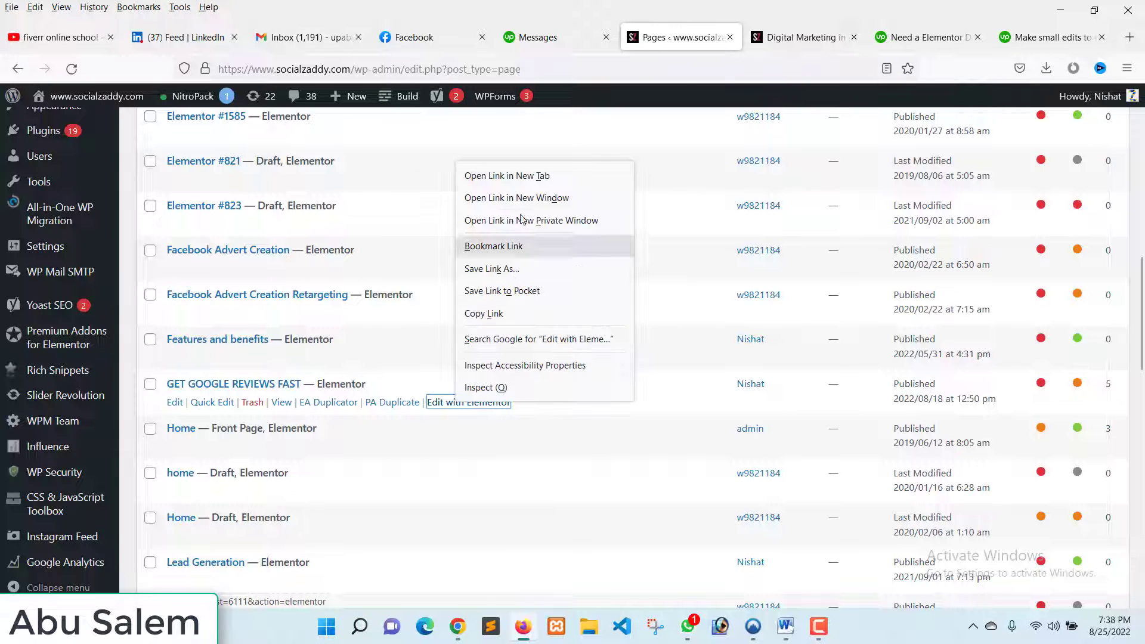
left_click(507, 176)
left_click(731, 39)
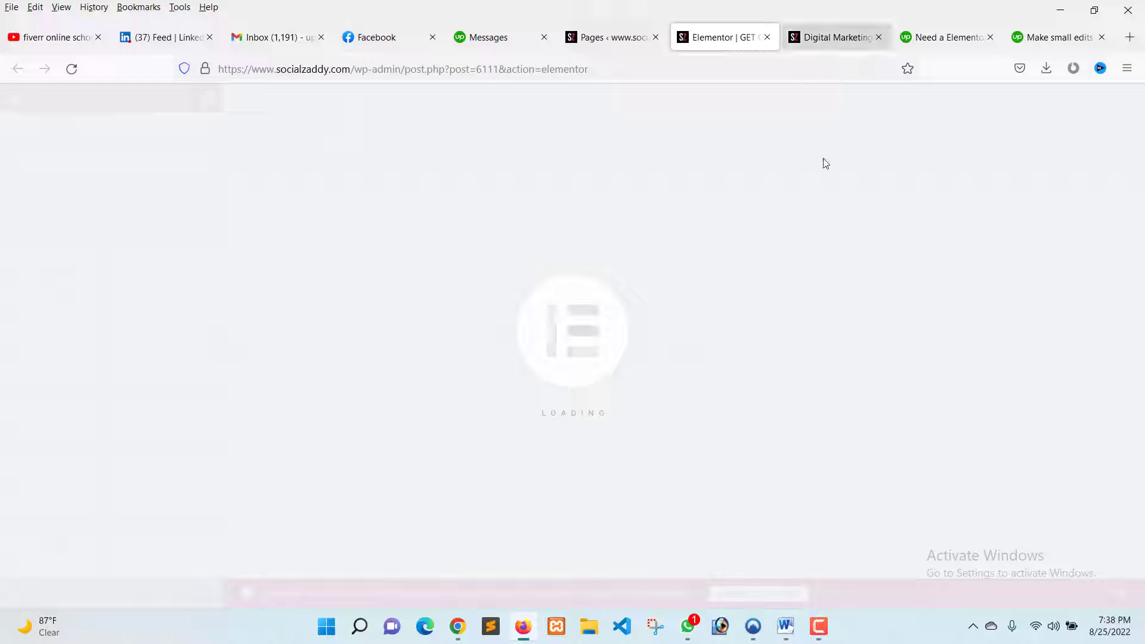
Browse the live home page and open the site's GET GOOGLE REVIEWS FAST page.
key("ctrl+Tab")
scroll(467, 549, "down", 5)
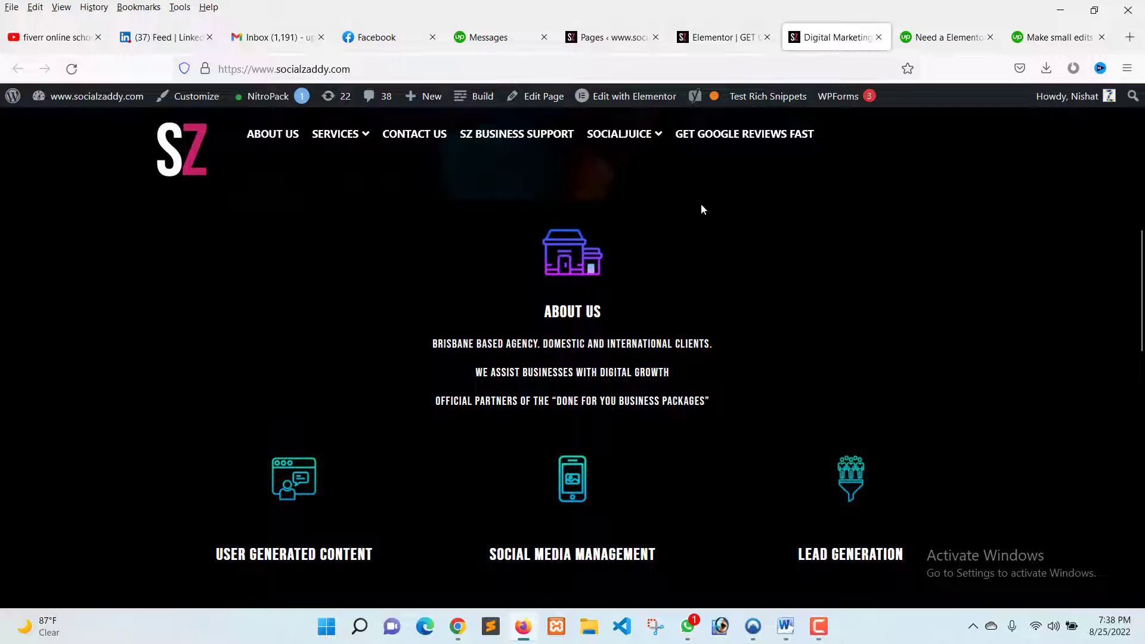
left_click(745, 142)
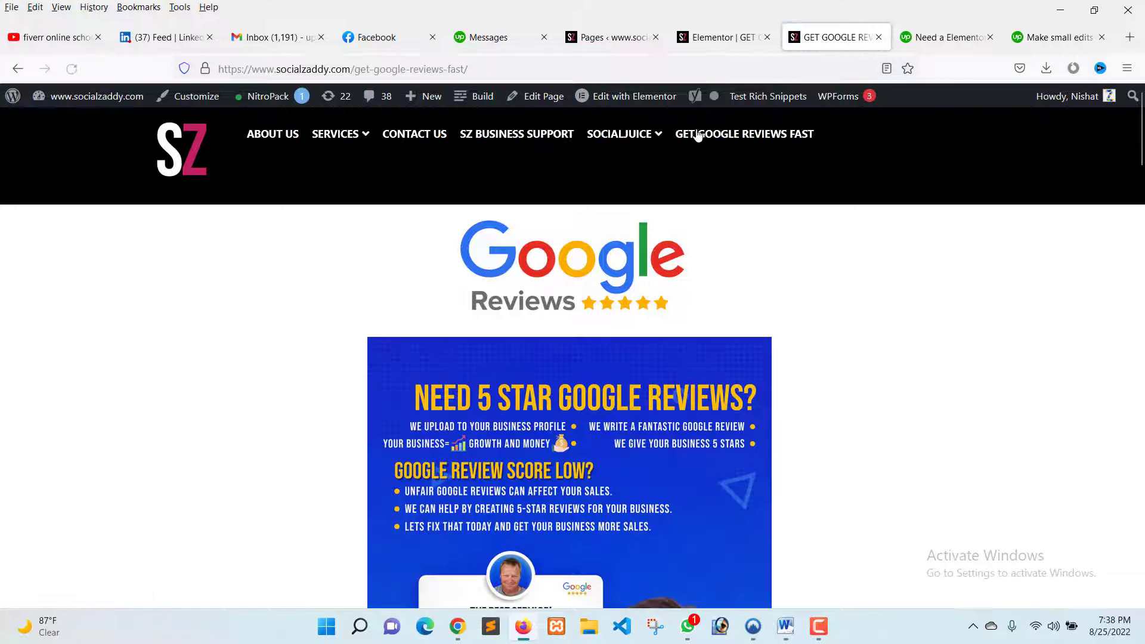
Examine the GET GOOGLE REVIEWS FAST page in the Elementor editor, from the logo and banner through the Google Reviews packages.
left_click(723, 51)
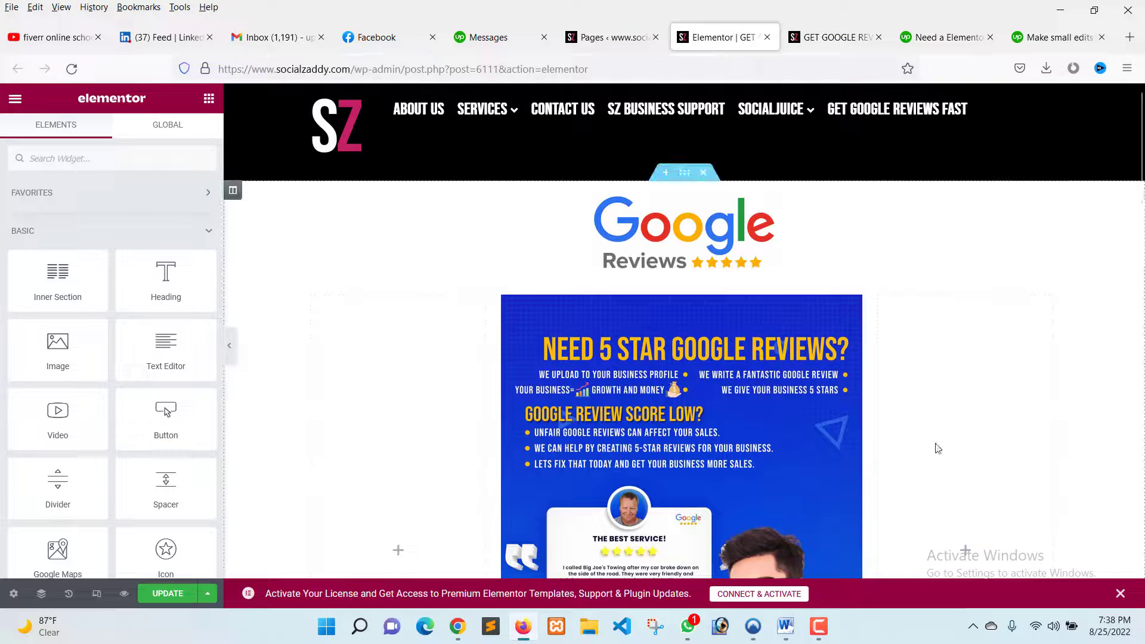
scroll(870, 371, "down", 4)
scroll(870, 370, "down", 8)
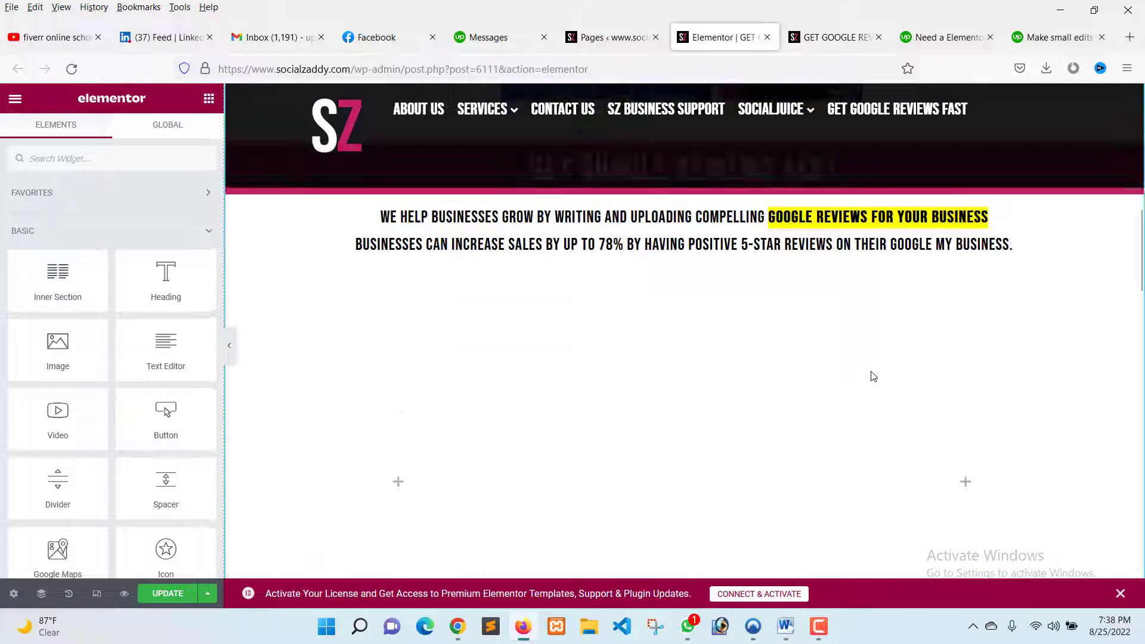
scroll(871, 375, "up", 1)
scroll(717, 358, "down", 10)
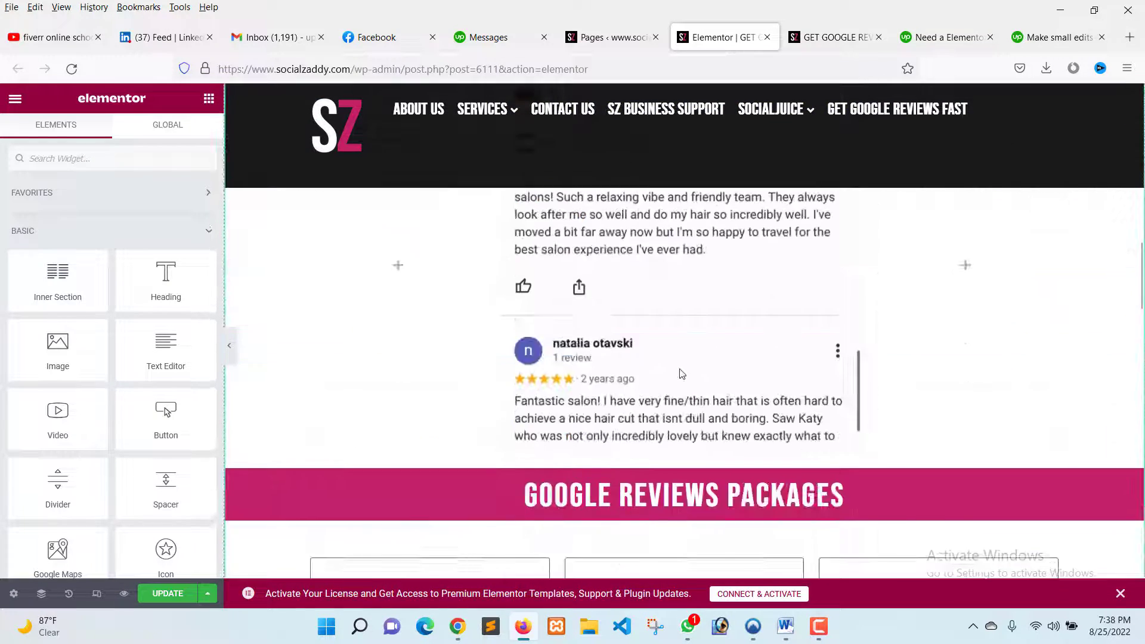
scroll(835, 357, "up", 1)
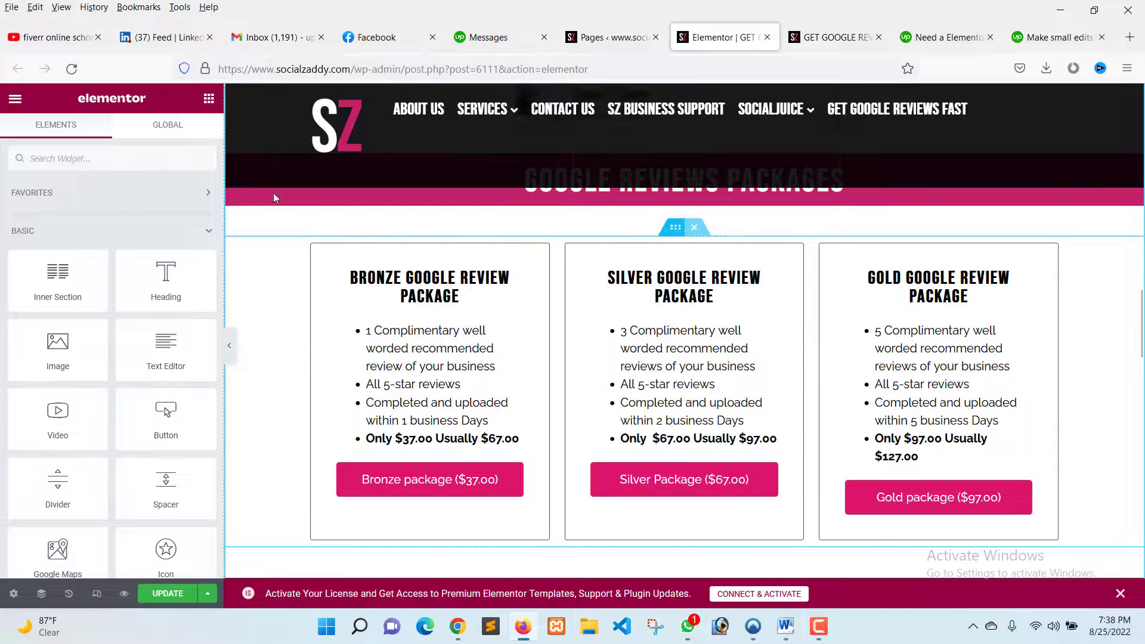
scroll(98, 299, "up", 20)
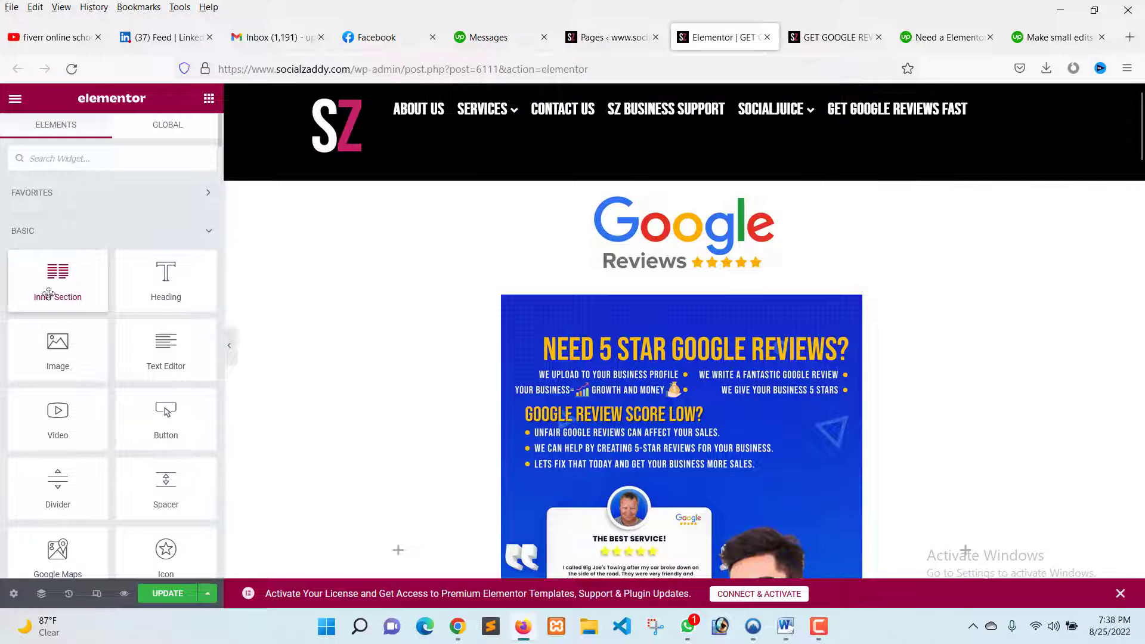
scroll(641, 349, "down", 8)
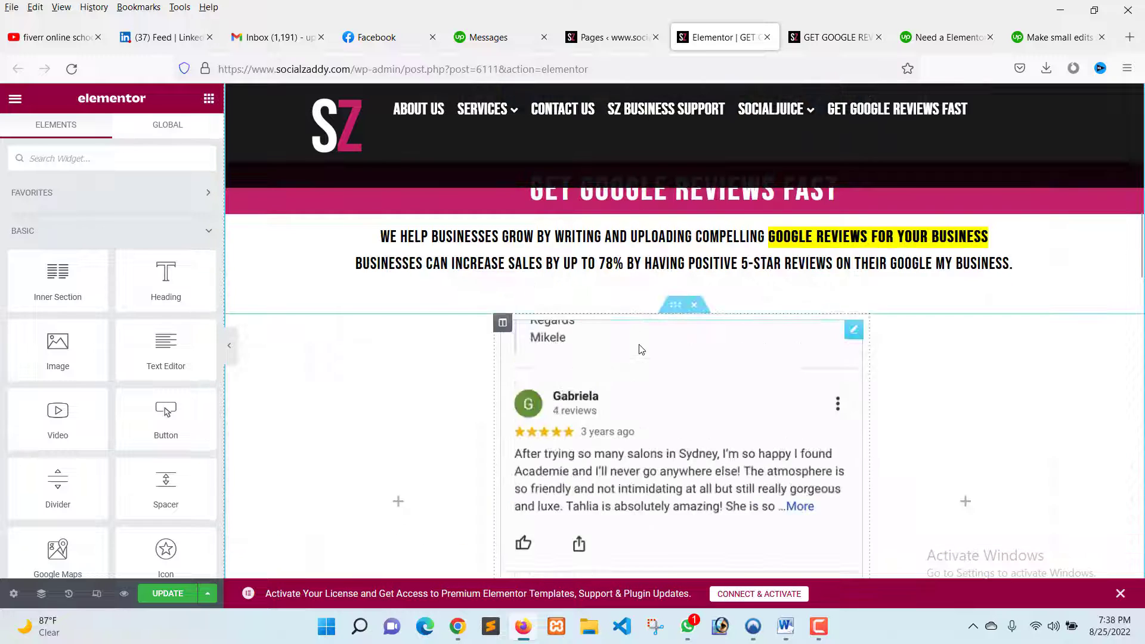
scroll(638, 344, "up", 8)
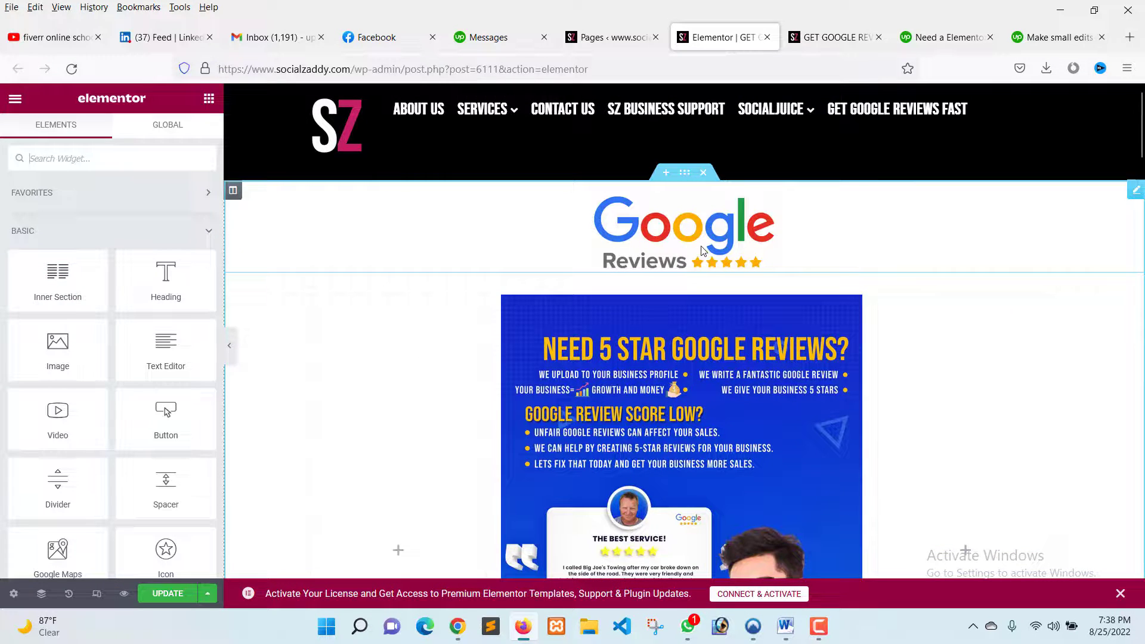
Inspect the Google Reviews logo's image settings, including the media upload file picker and the style options.
left_click(703, 250)
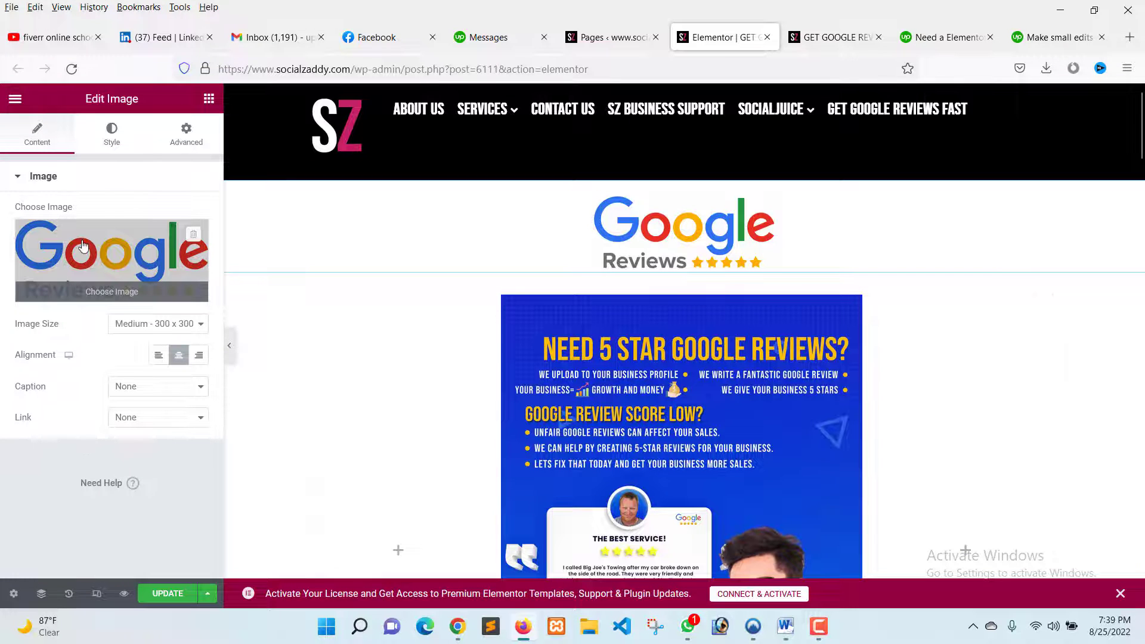
left_click(127, 254)
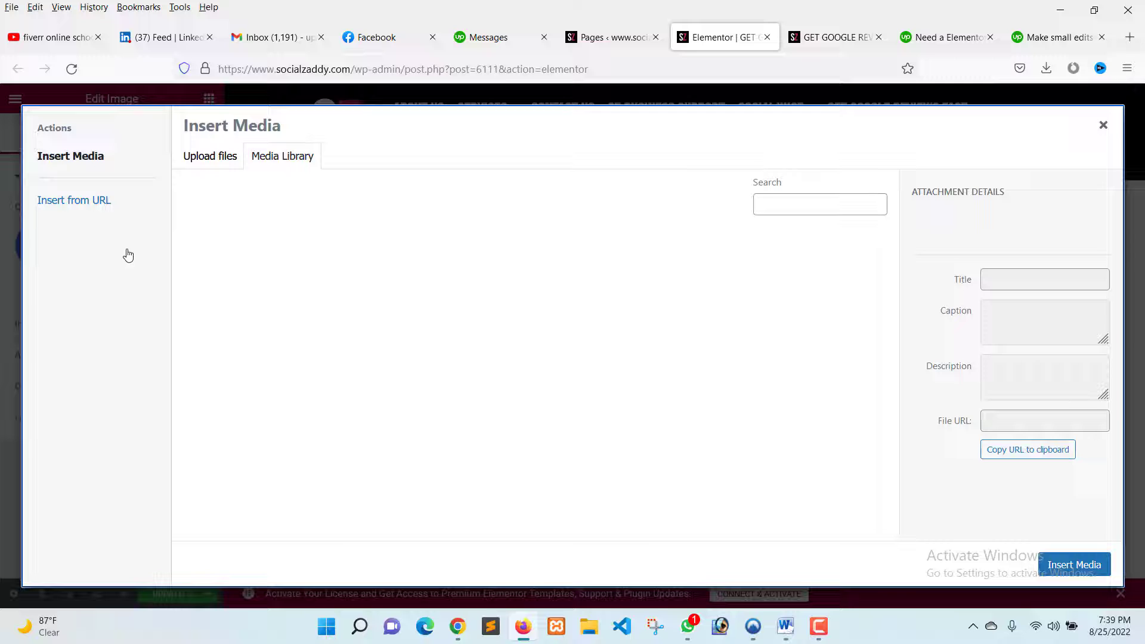
left_click(235, 167)
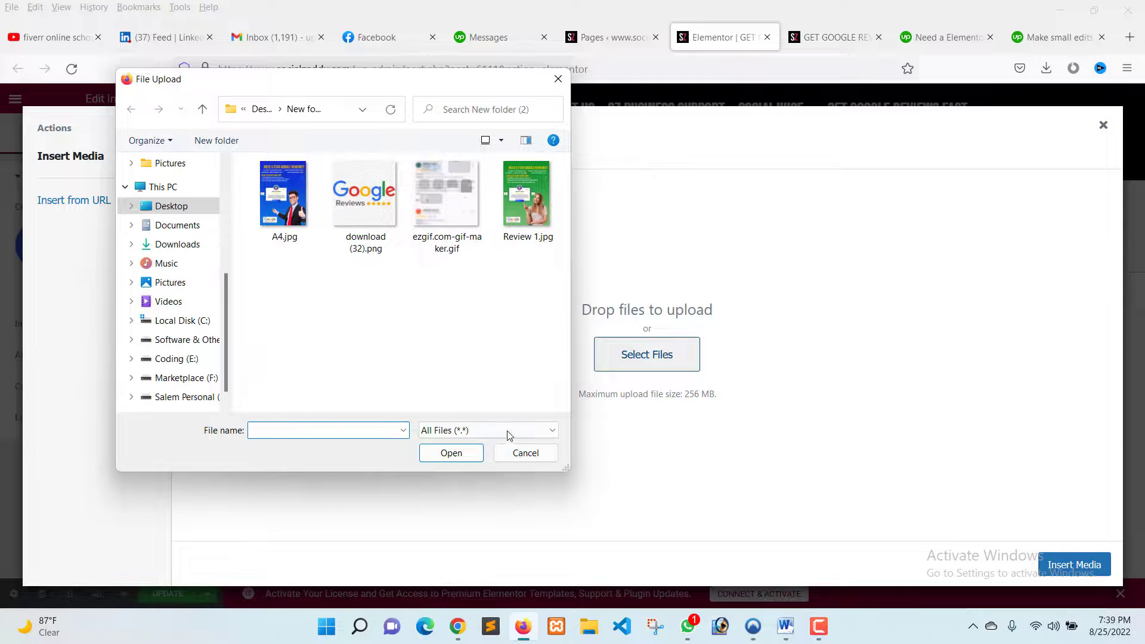
left_click(535, 453)
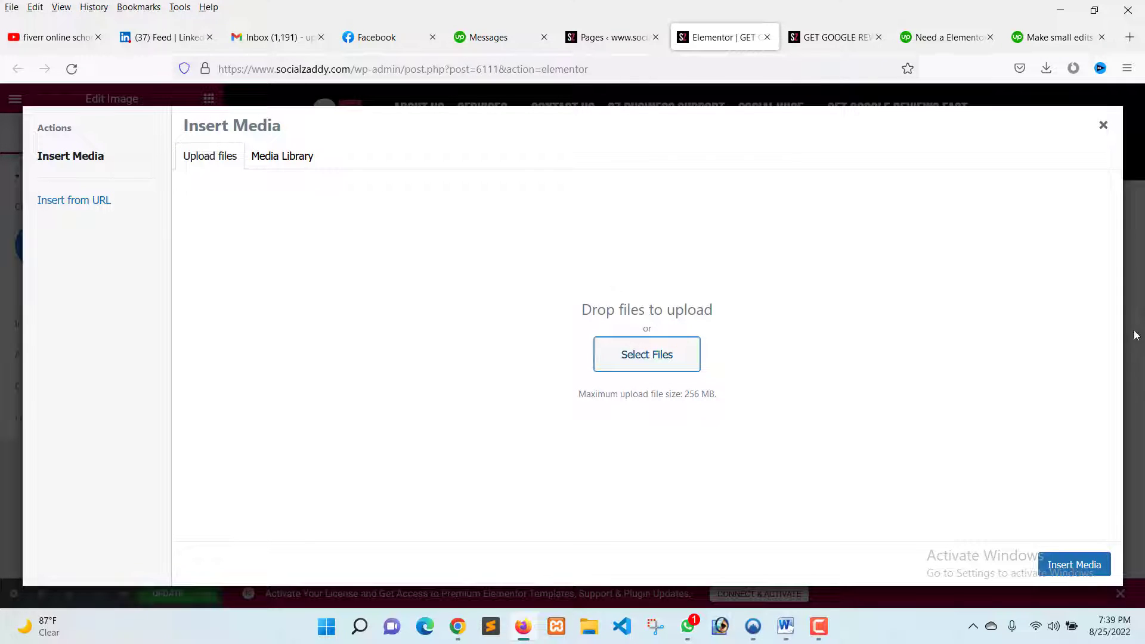
left_click(1103, 127)
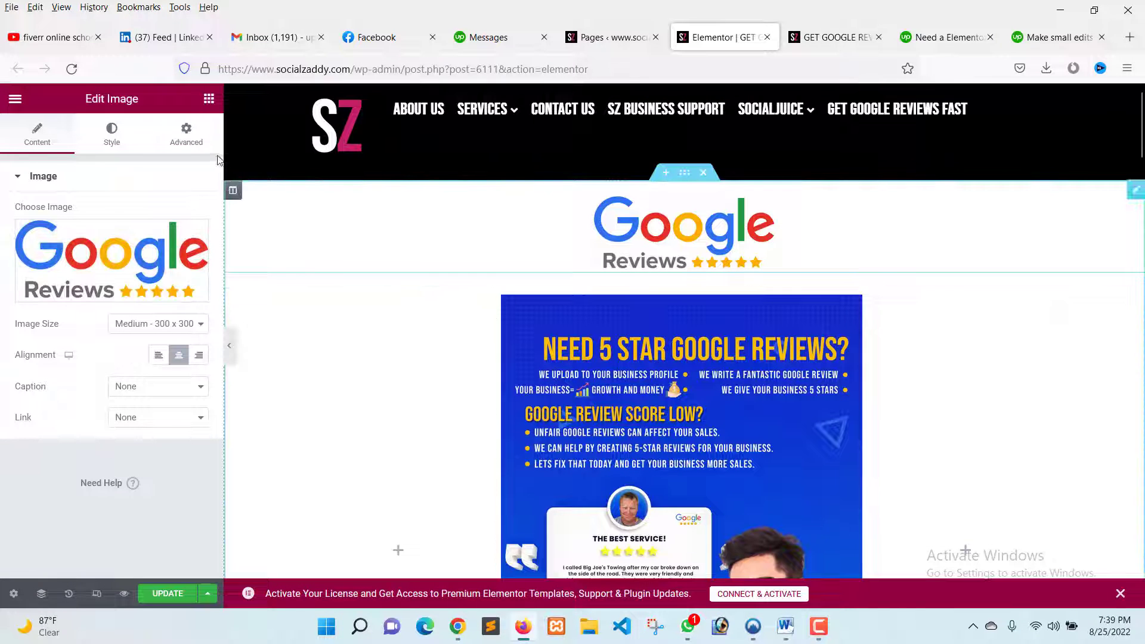
left_click(112, 134)
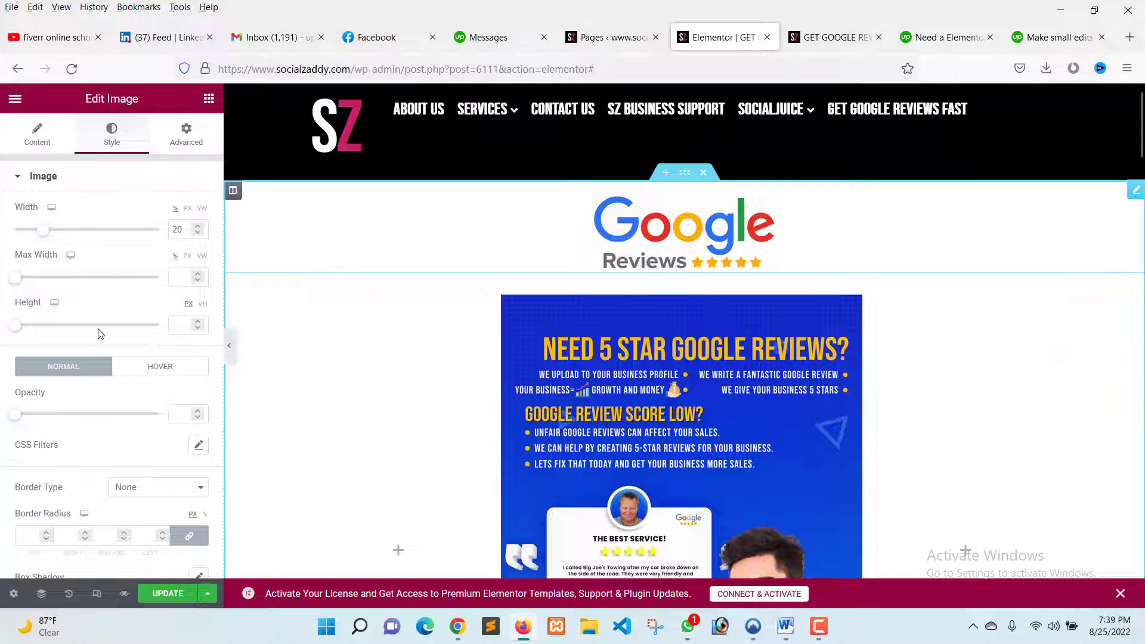
Examine the headings, scrolling customer reviews image and Bronze, Silver and Gold package boxes in Elementor, along with the available widgets.
scroll(652, 285, "down", 10)
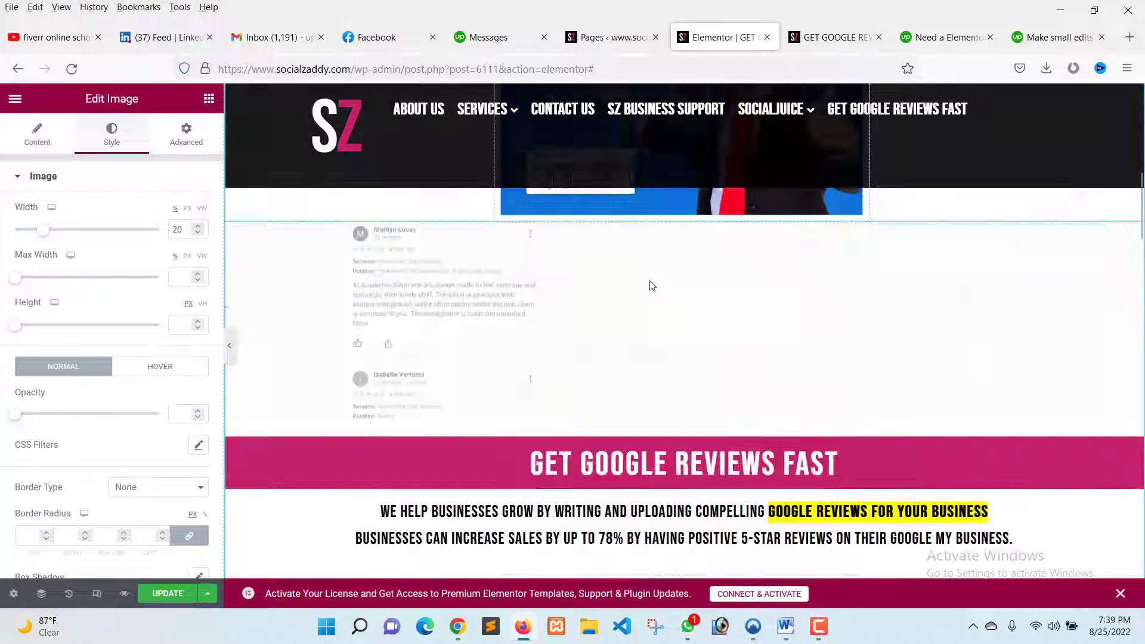
scroll(651, 285, "down", 8)
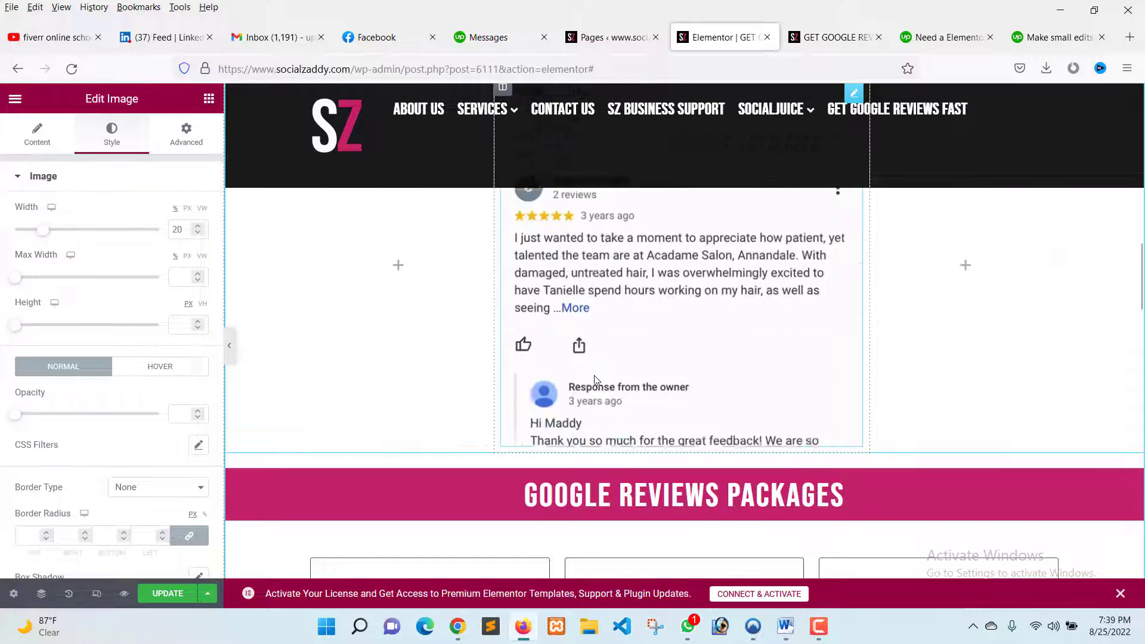
scroll(594, 374, "down", 8)
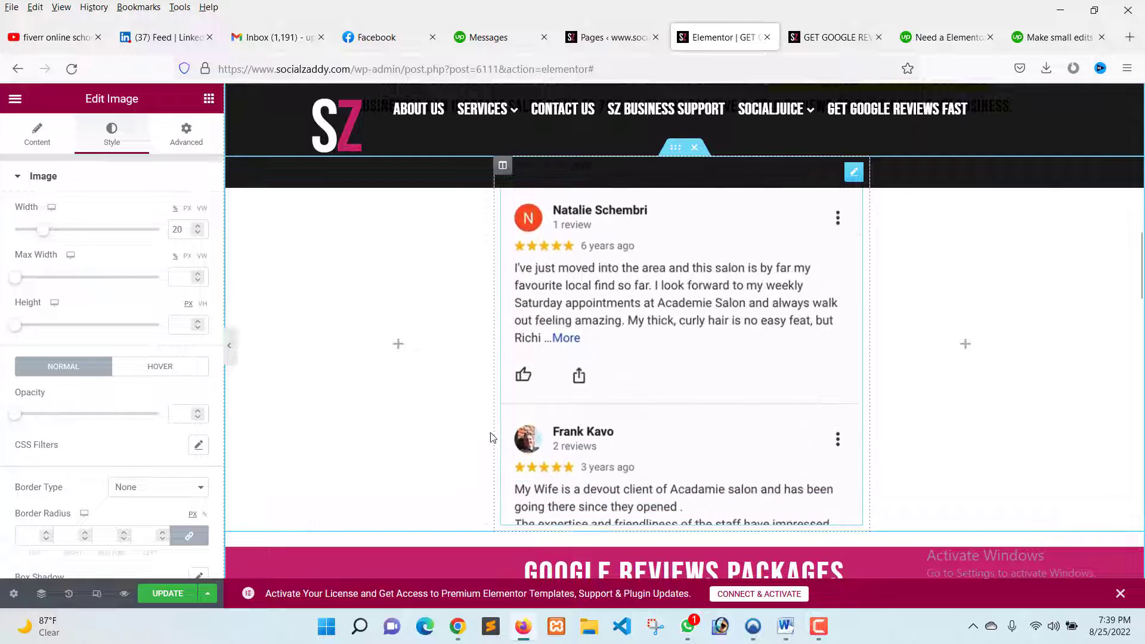
scroll(610, 430, "up", 4)
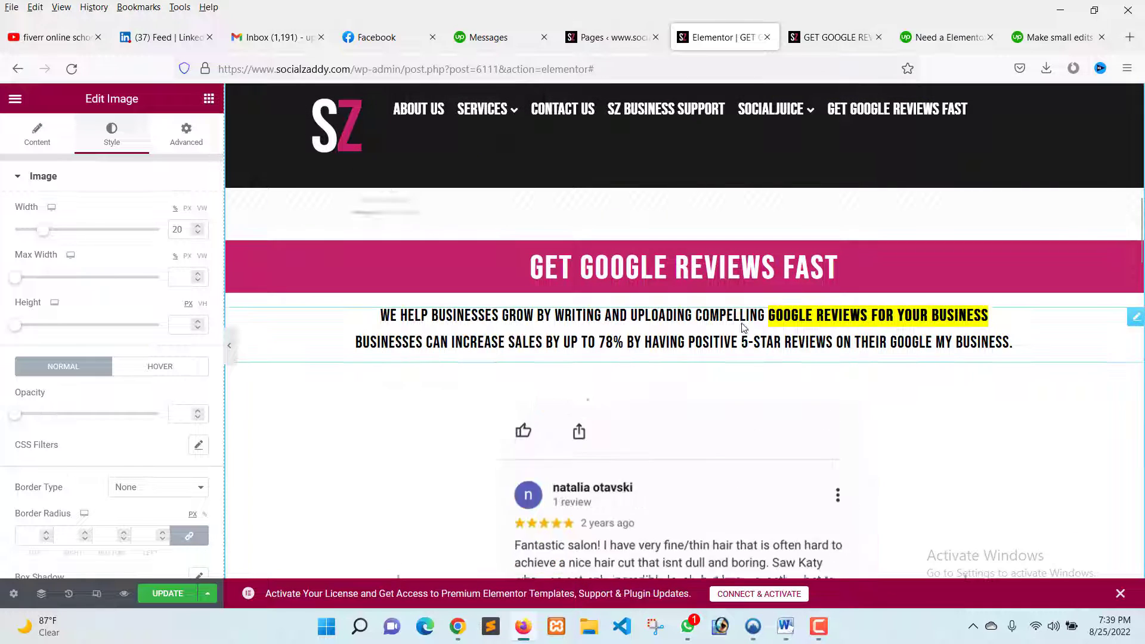
scroll(629, 394, "down", 5)
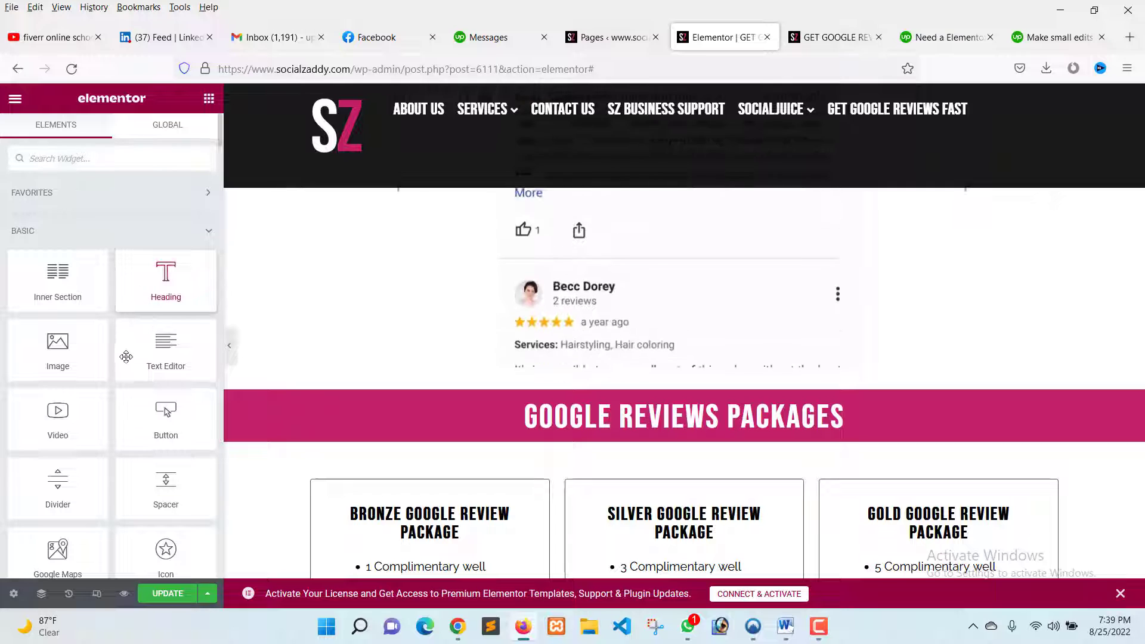
scroll(146, 361, "down", 3)
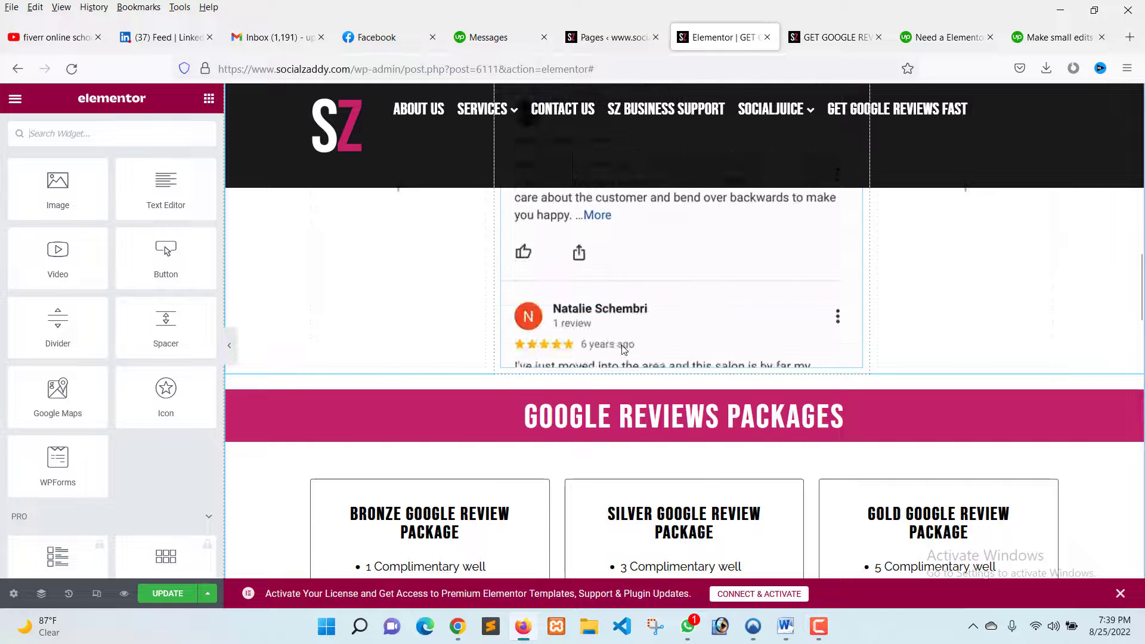
scroll(620, 346, "up", 3)
scroll(655, 357, "down", 3)
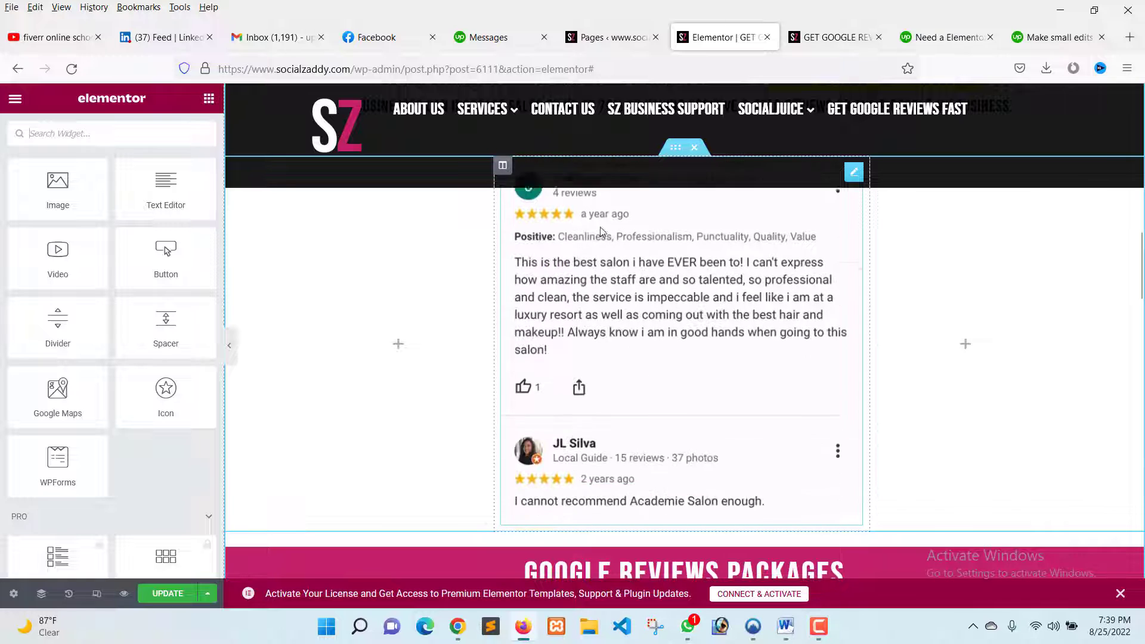
scroll(666, 399, "down", 5)
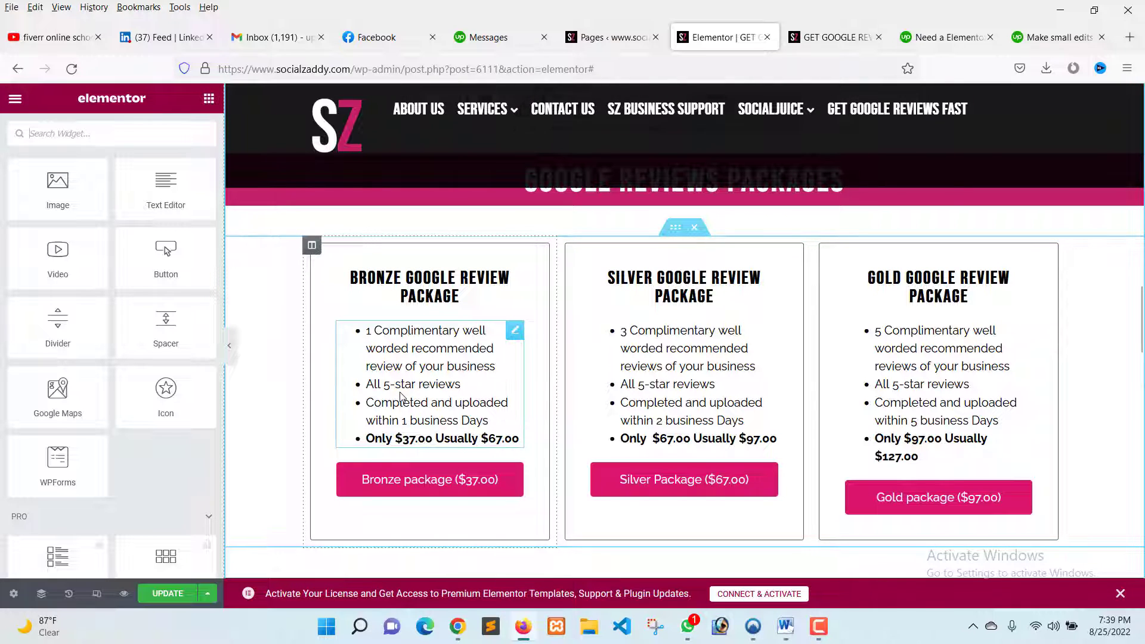
Look over the customer reviews section and compare the Bronze, Silver and Gold package boxes beneath it.
scroll(596, 382, "up", 5)
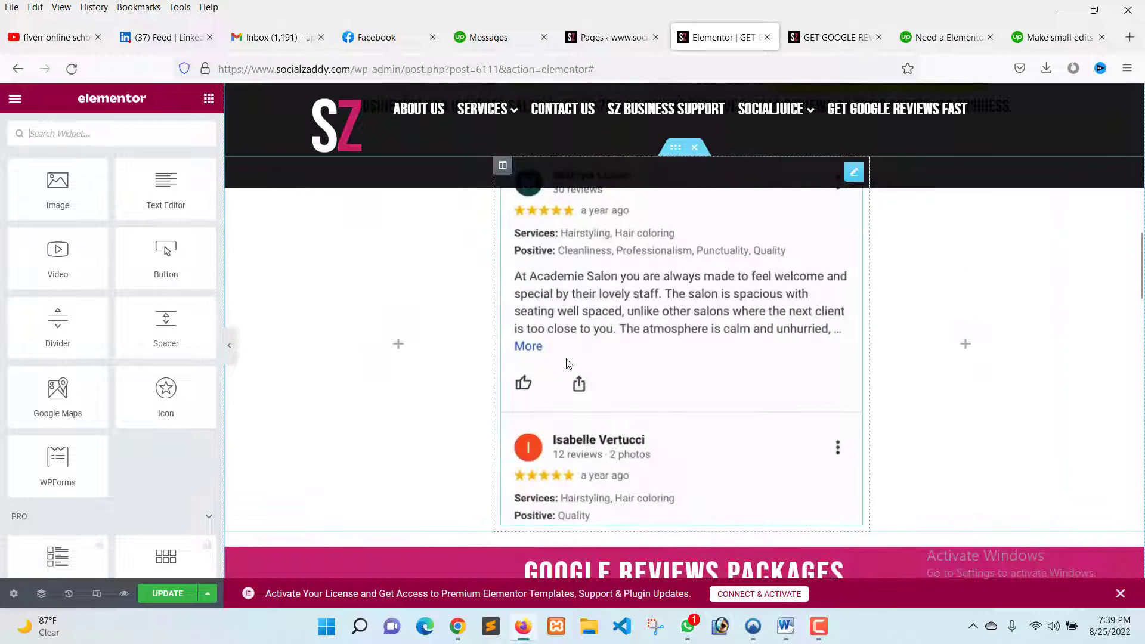
scroll(622, 391, "down", 3)
scroll(622, 391, "down", 8)
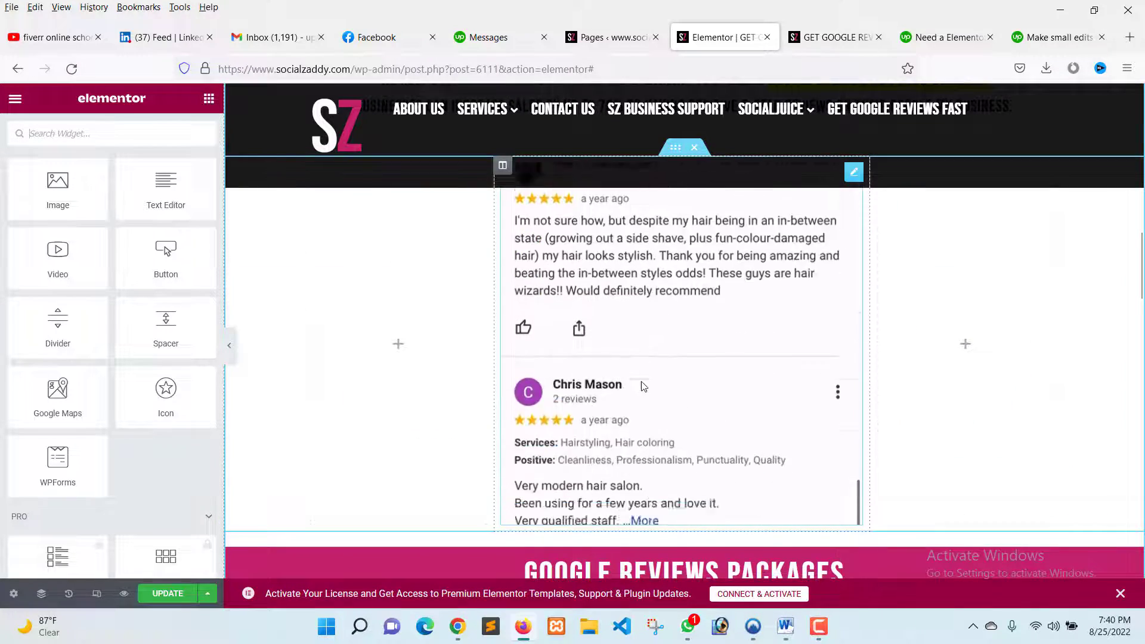
scroll(576, 447, "down", 10)
scroll(516, 391, "up", 2)
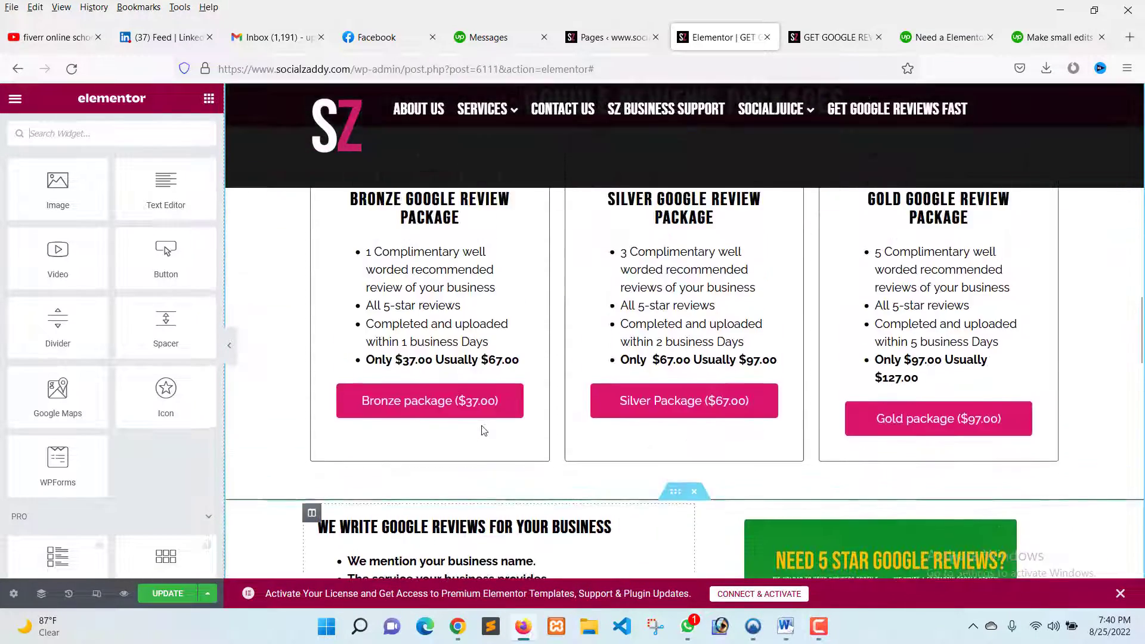
scroll(516, 392, "up", 1)
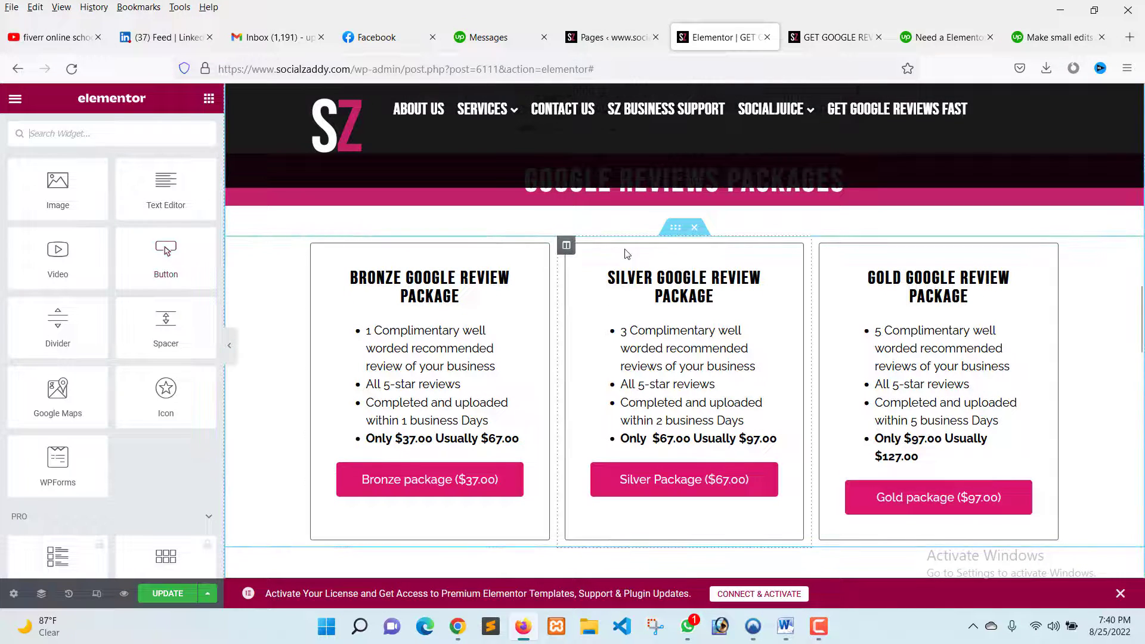
scroll(95, 302, "up", 3)
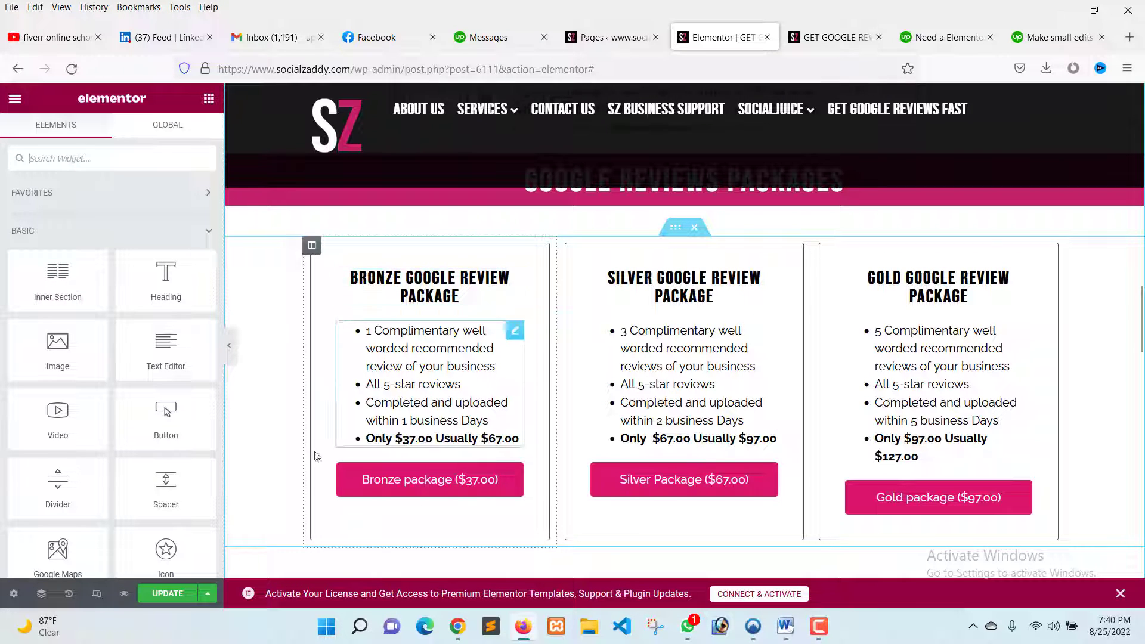
Inspect the Bronze package column's layout and advanced spacing settings, its heading settings and its bullet list in the text editor.
left_click(311, 246)
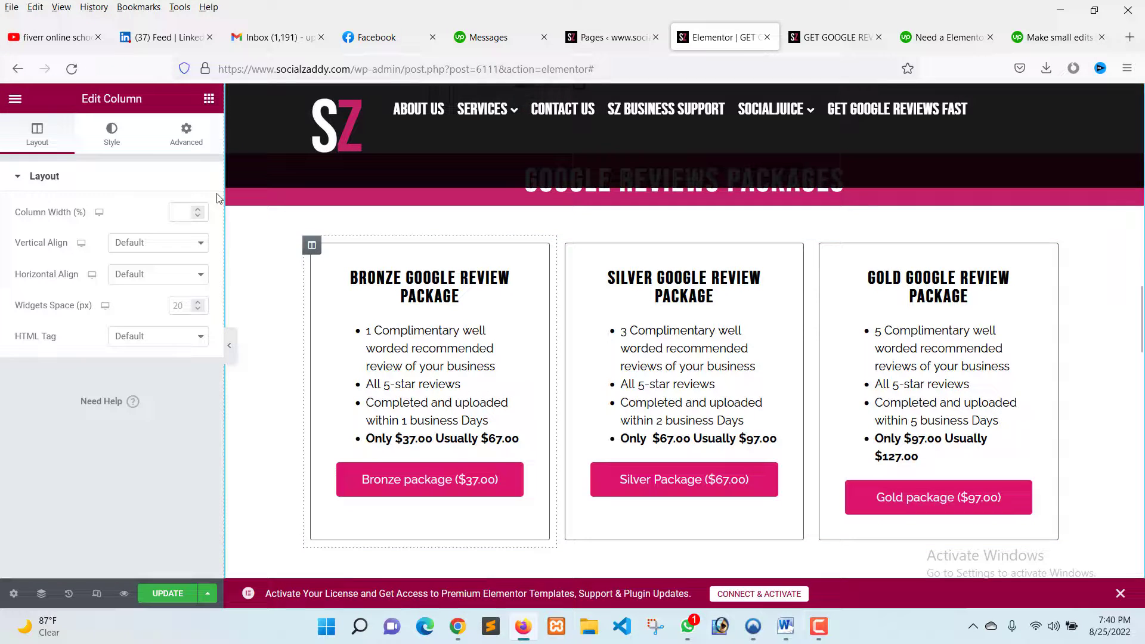
left_click(196, 138)
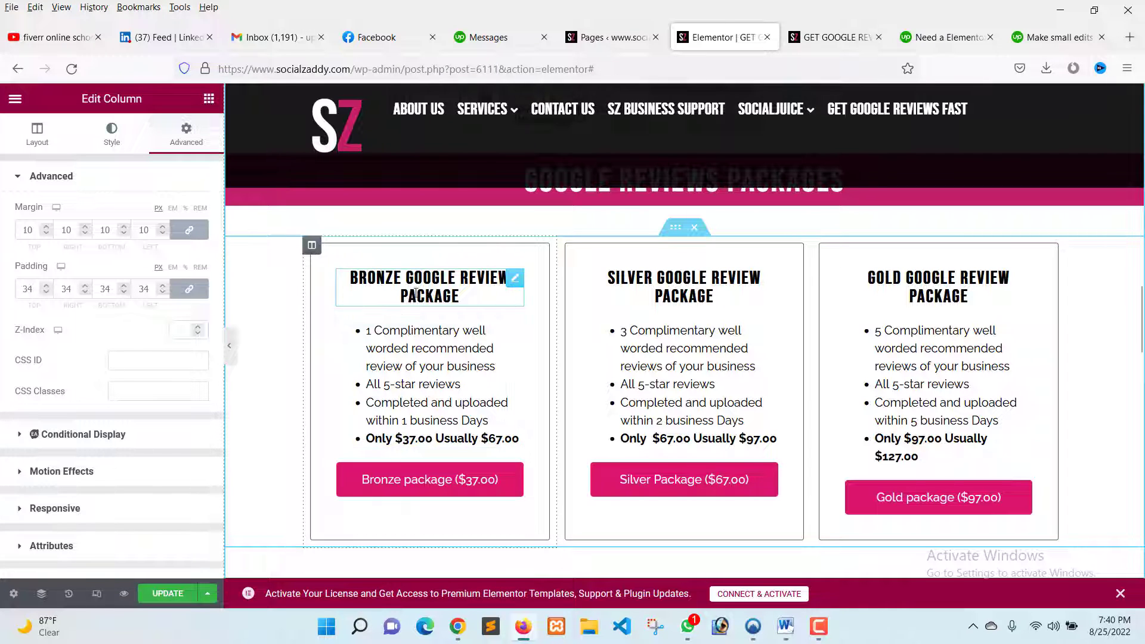
left_click(391, 278)
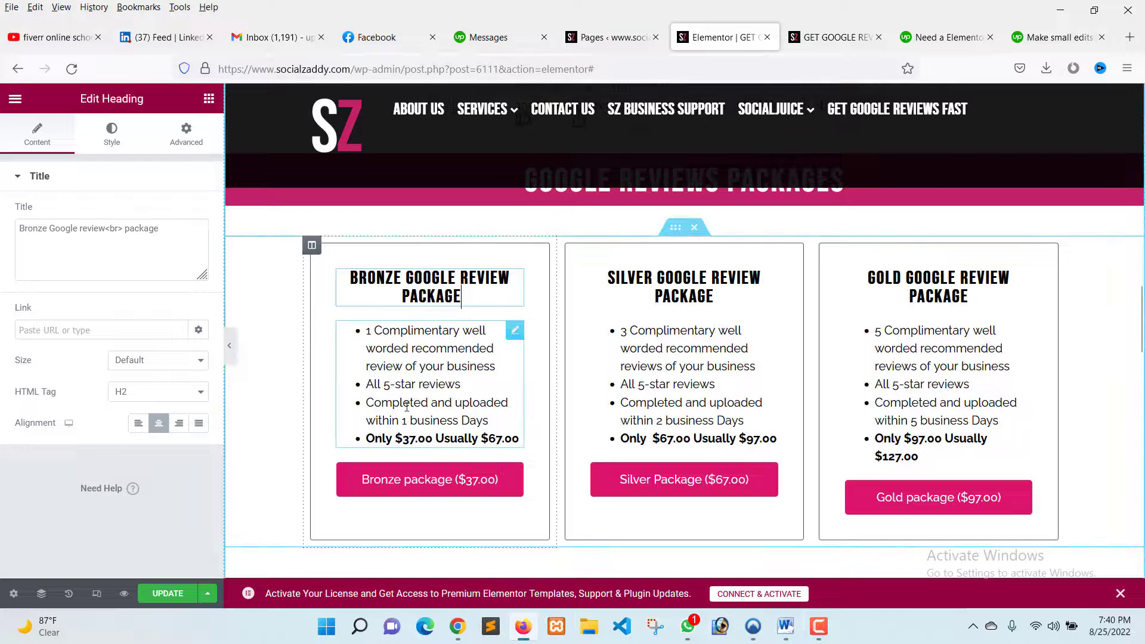
left_click(451, 352)
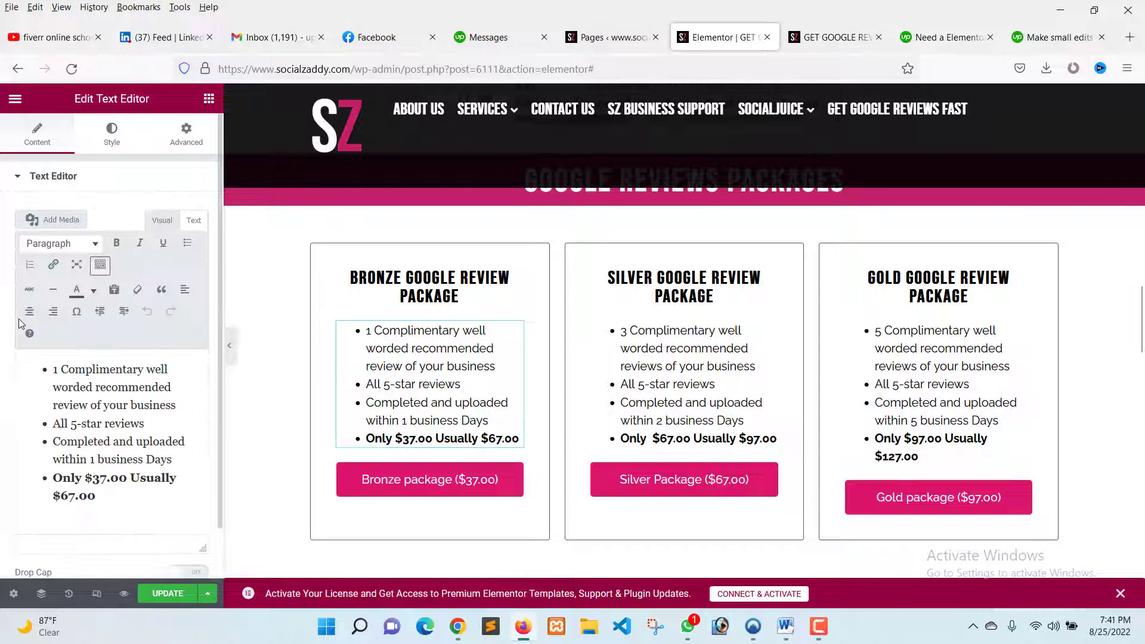
Open the Bronze package button's content settings and check its link against the bronze package link in the Word brief.
left_click(209, 99)
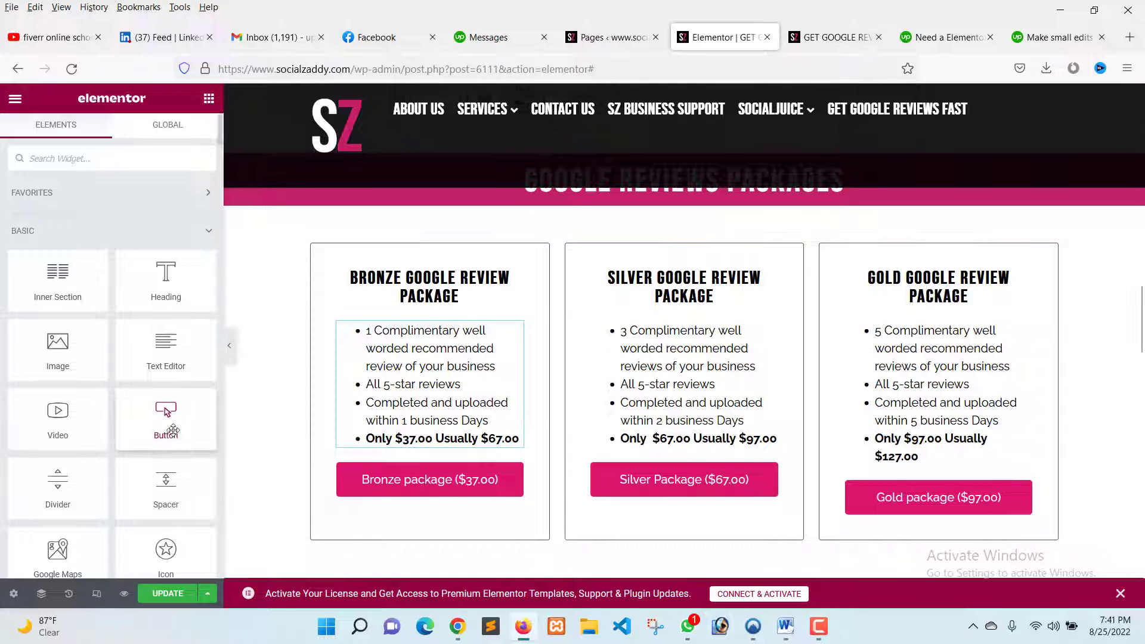
left_click(400, 499)
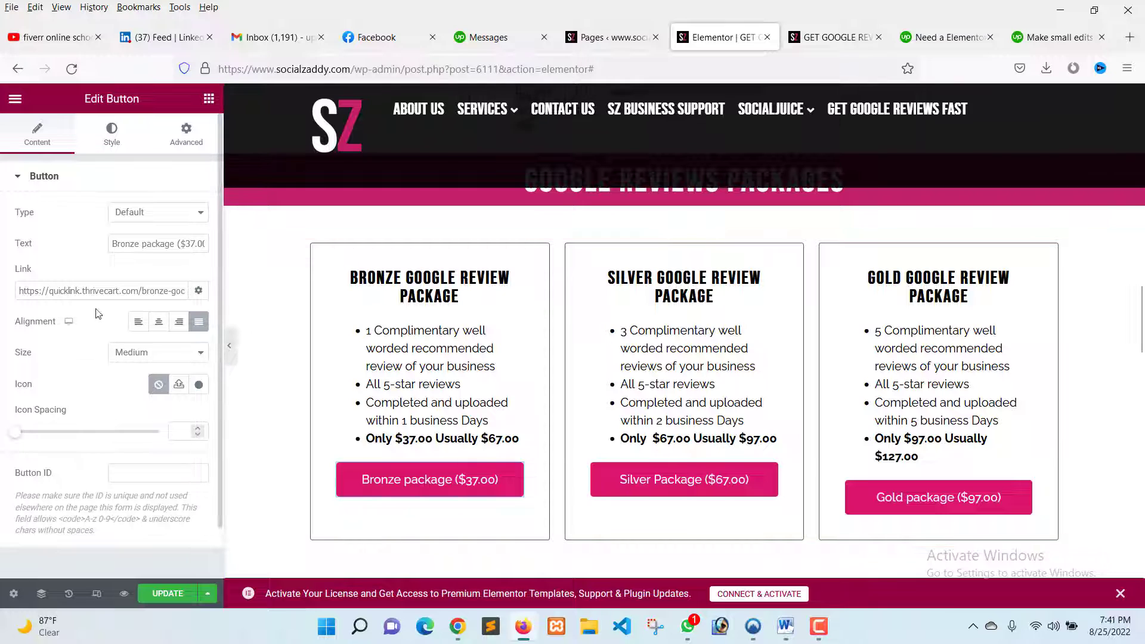
left_click(784, 626)
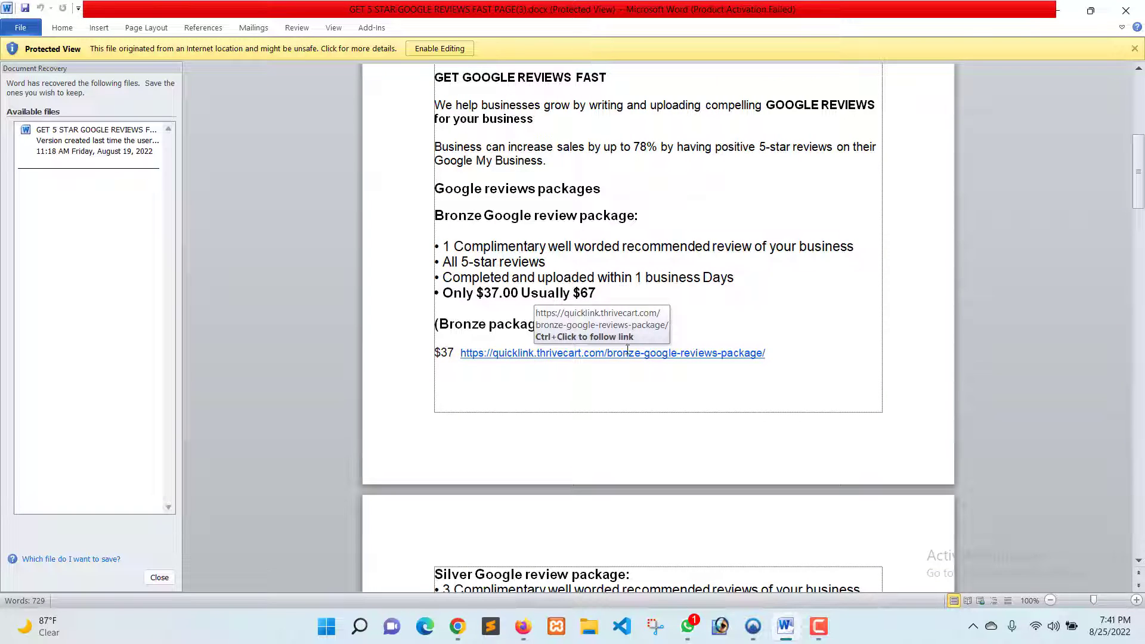
left_click(1059, 10)
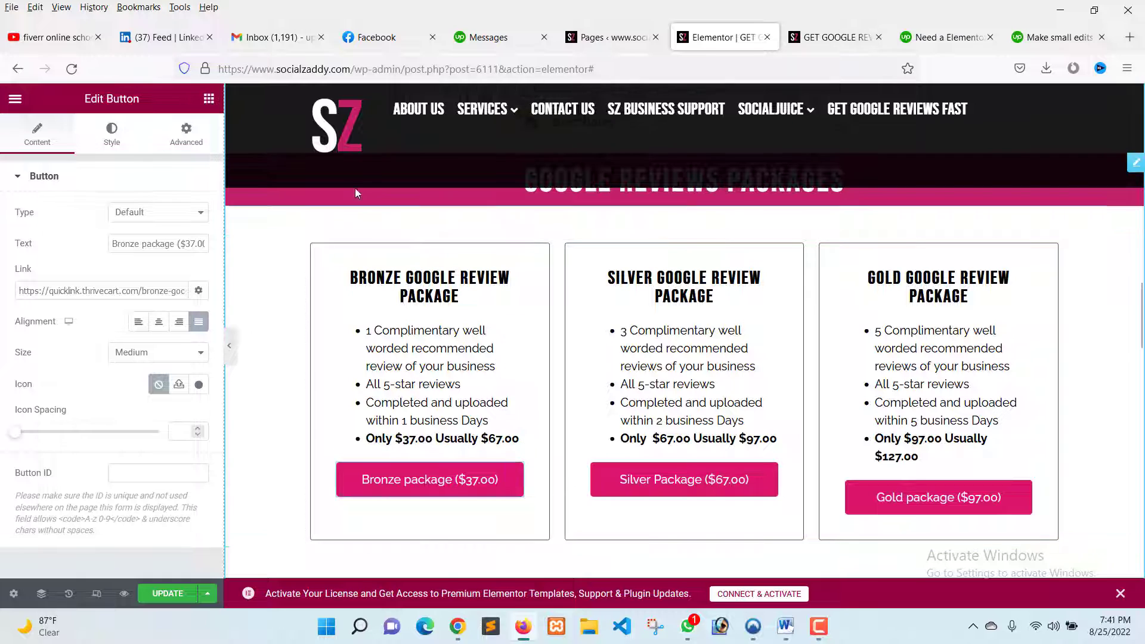
Inspect the Bronze package button's style settings, including its background color.
scroll(555, 382, "up", 5)
scroll(555, 382, "down", 4)
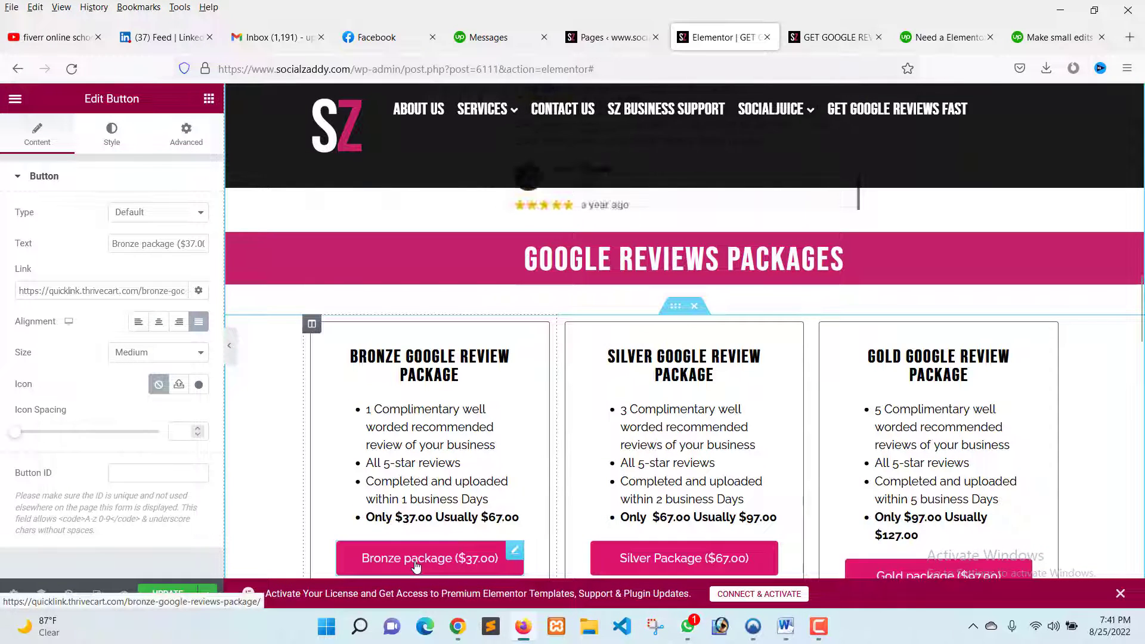
scroll(356, 421, "down", 3)
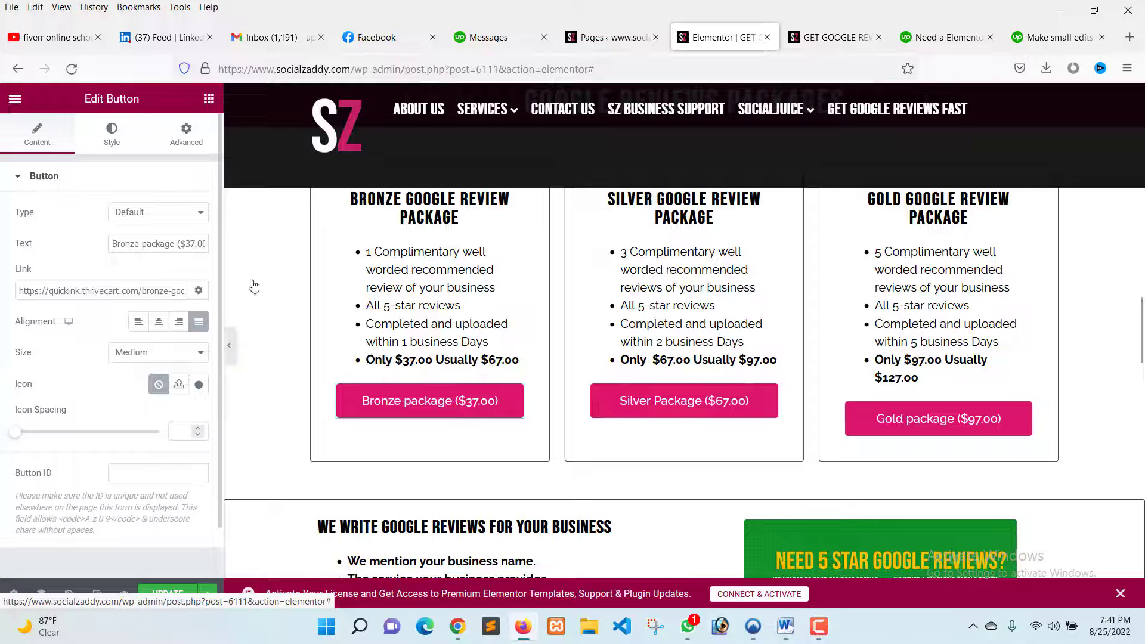
left_click(112, 133)
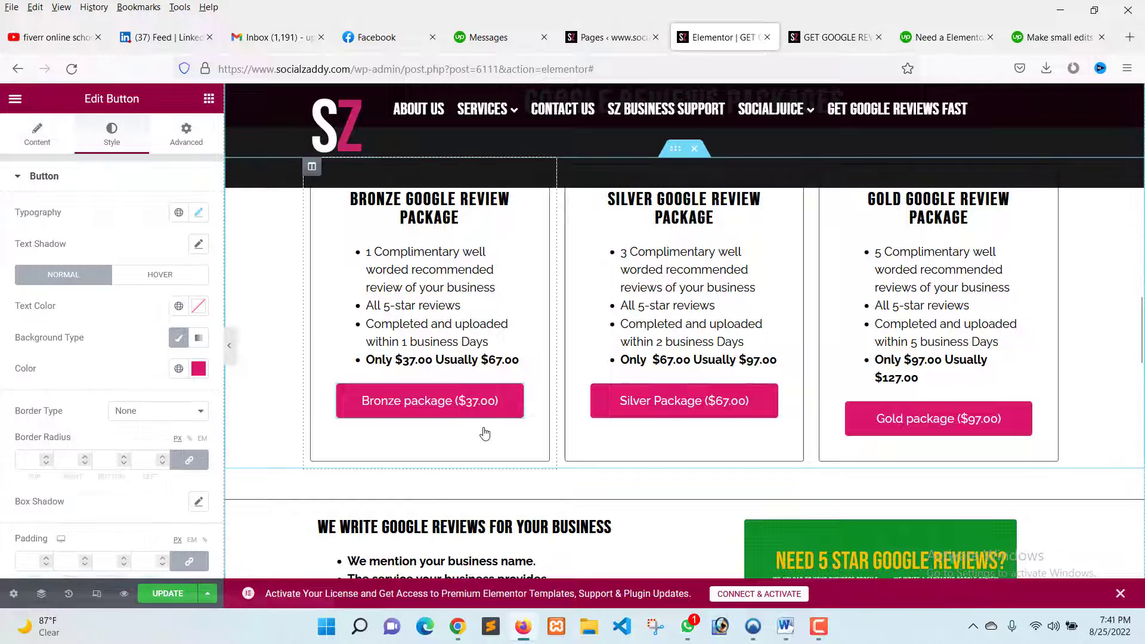
left_click(198, 368)
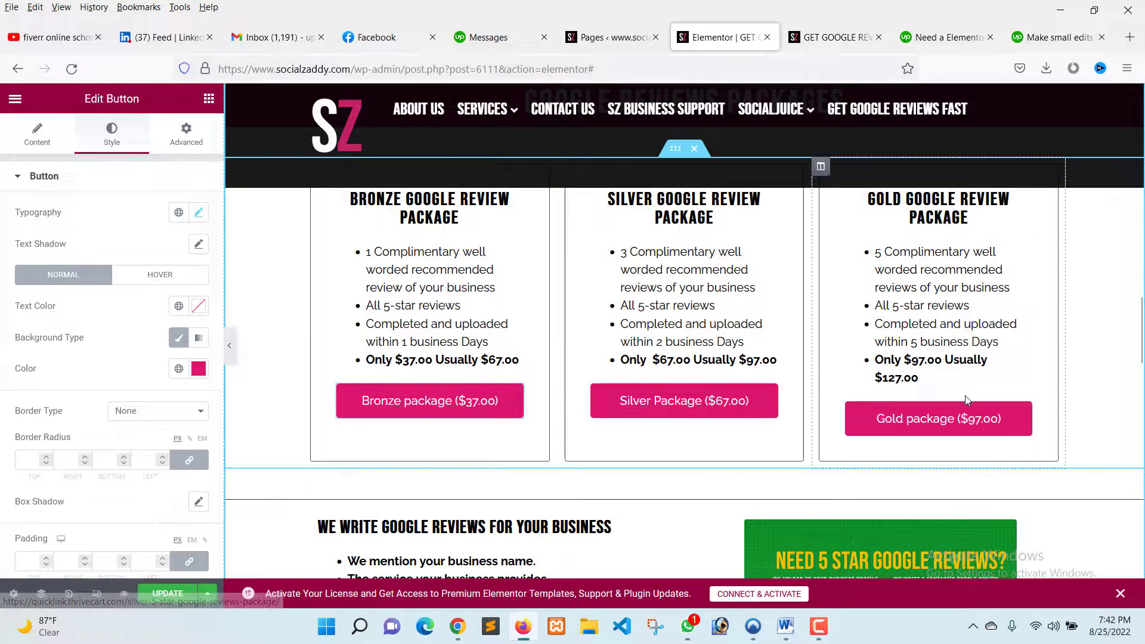
Examine the review benefits text, the green review banner and the remaining sections down to the footer, returning to the Google Reviews packages.
scroll(984, 405, "down", 3)
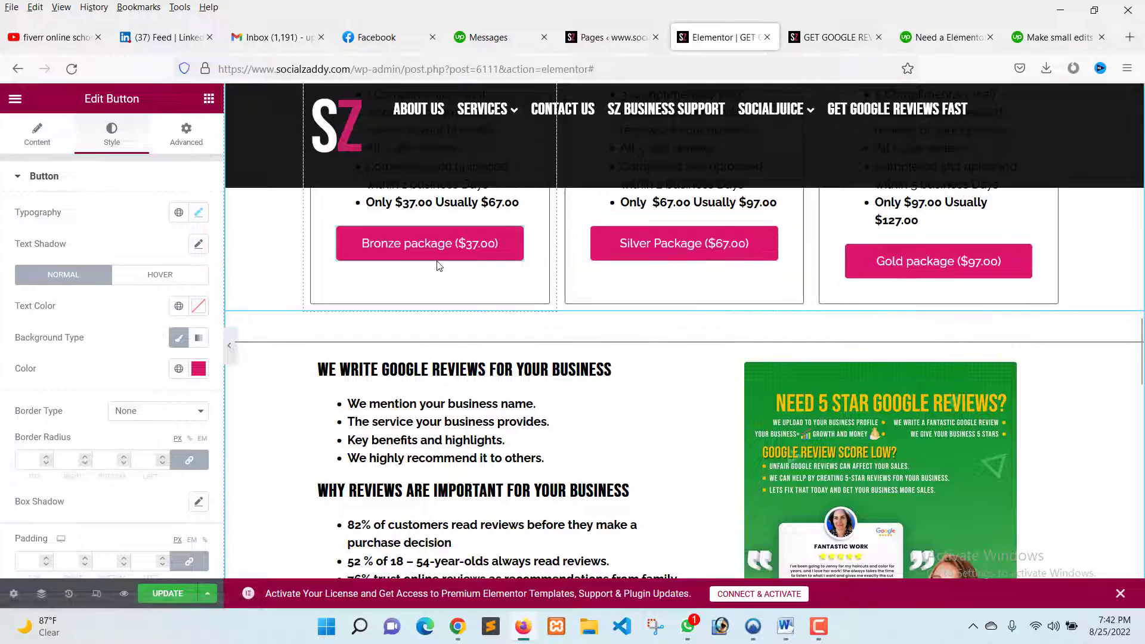
scroll(690, 302, "up", 2)
scroll(813, 445, "down", 3)
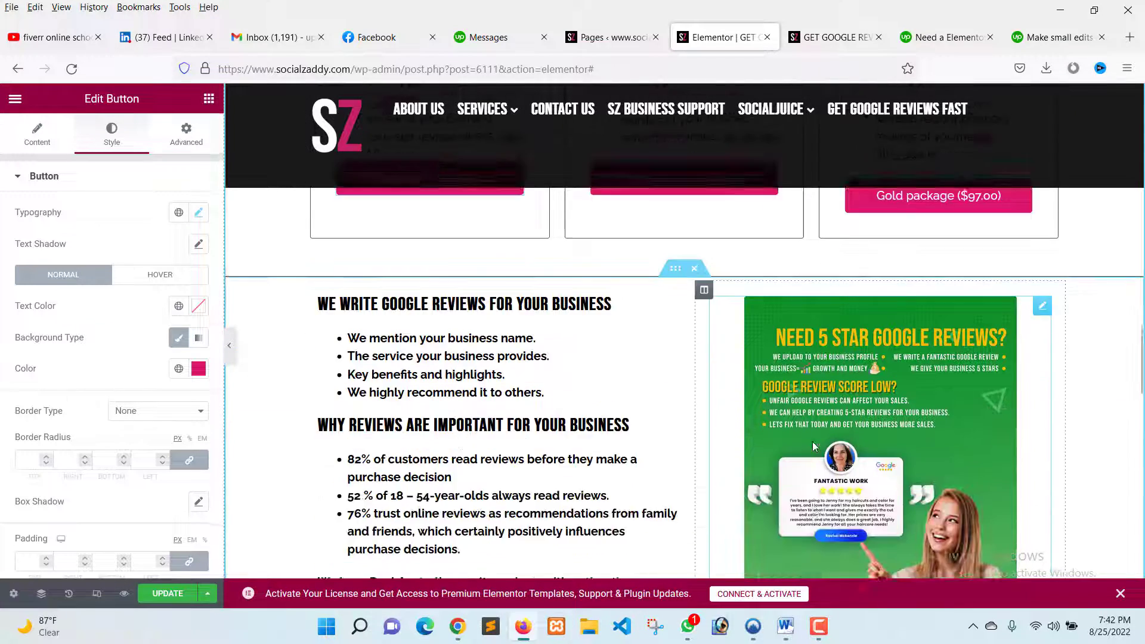
scroll(812, 442, "down", 20)
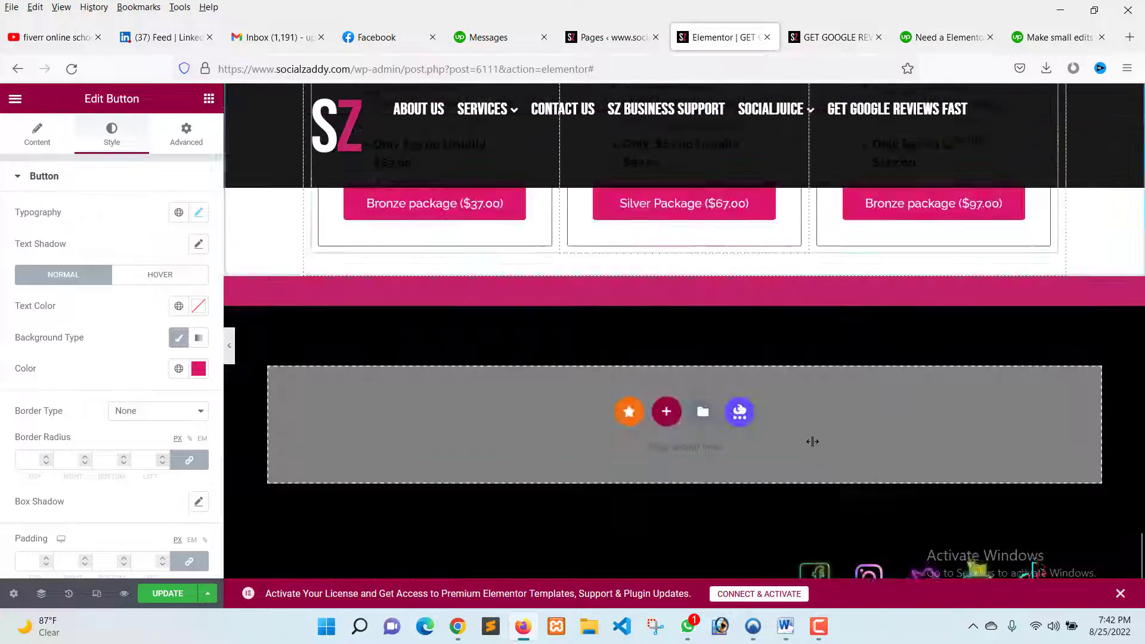
scroll(812, 441, "up", 20)
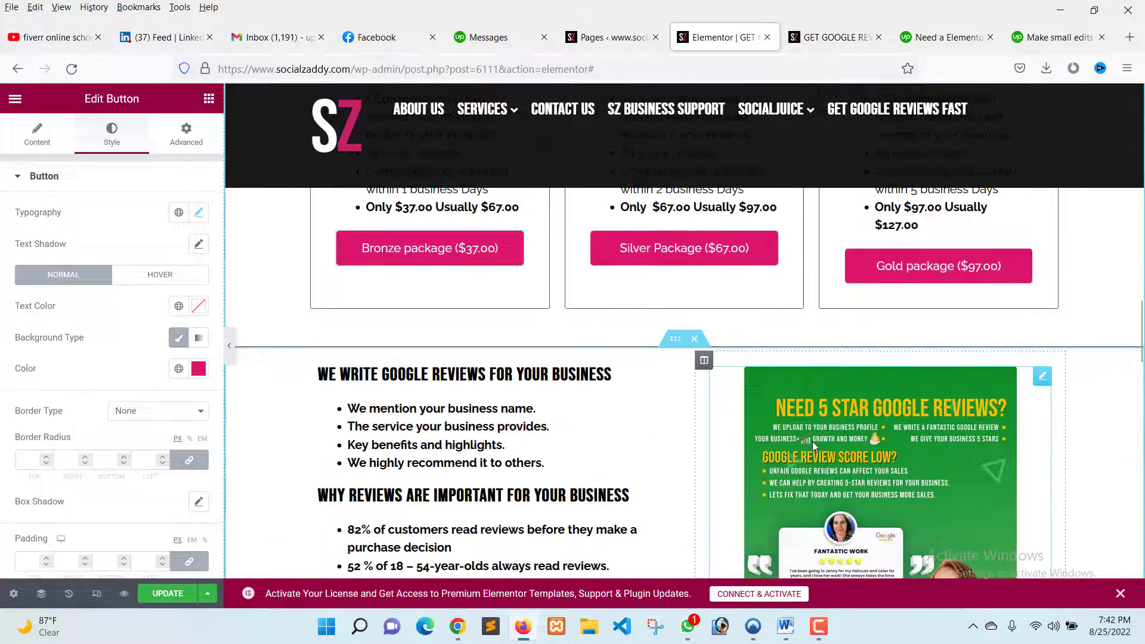
scroll(348, 367, "up", 3)
scroll(459, 406, "up", 3)
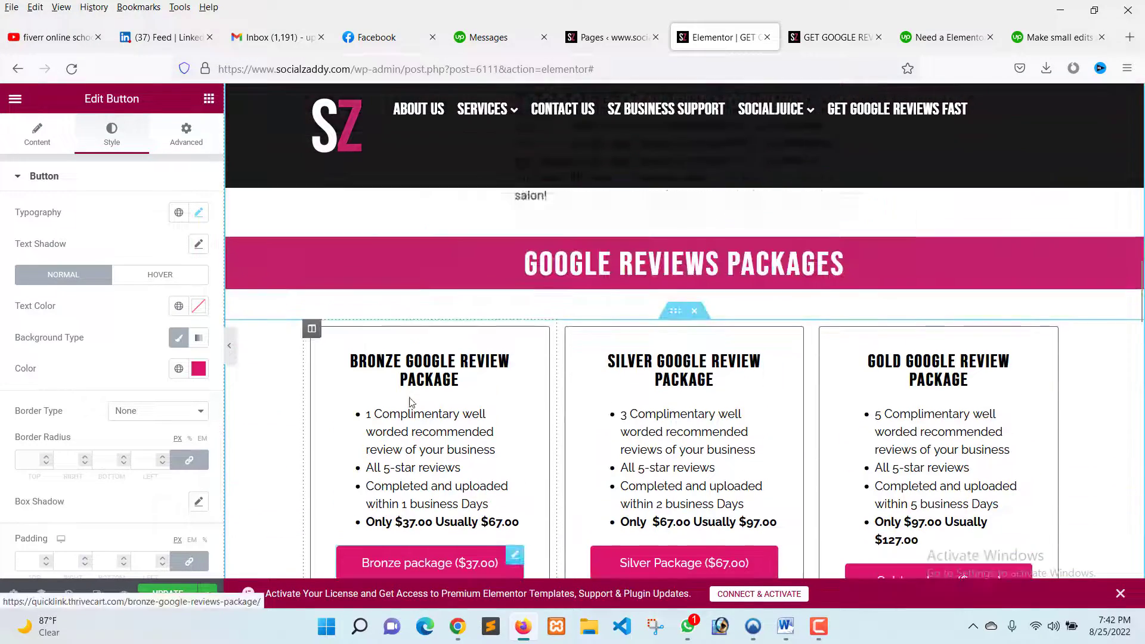